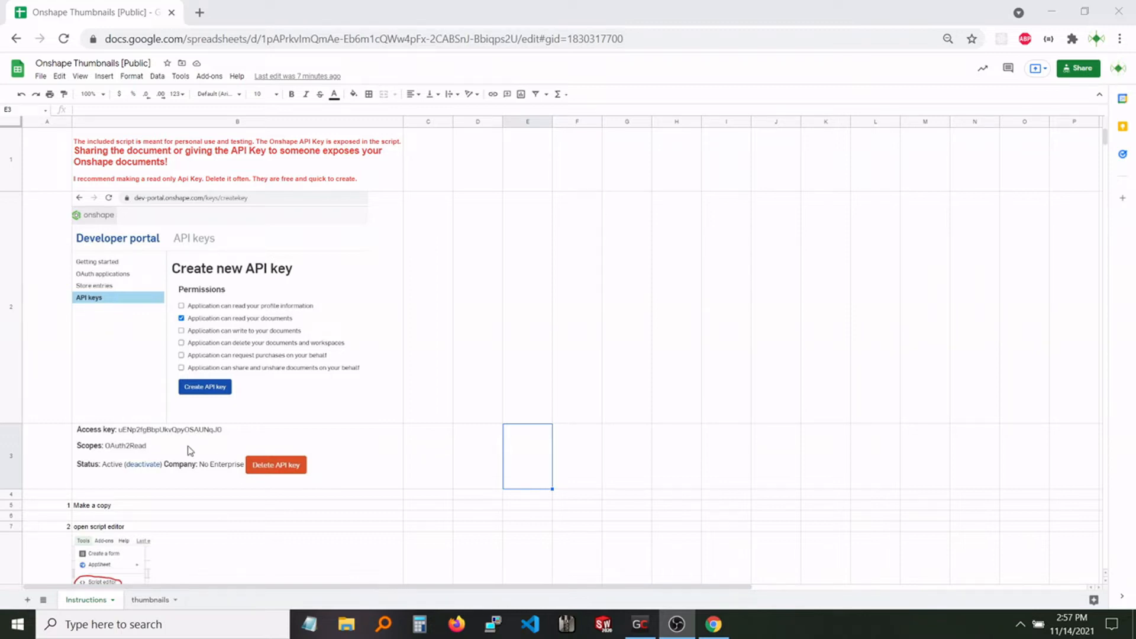
- Scroll through the setup instructions on the Instructions sheet
{"action": "left_click", "coordinate": [173, 386]}
{"action": "left_click", "coordinate": [173, 385]}
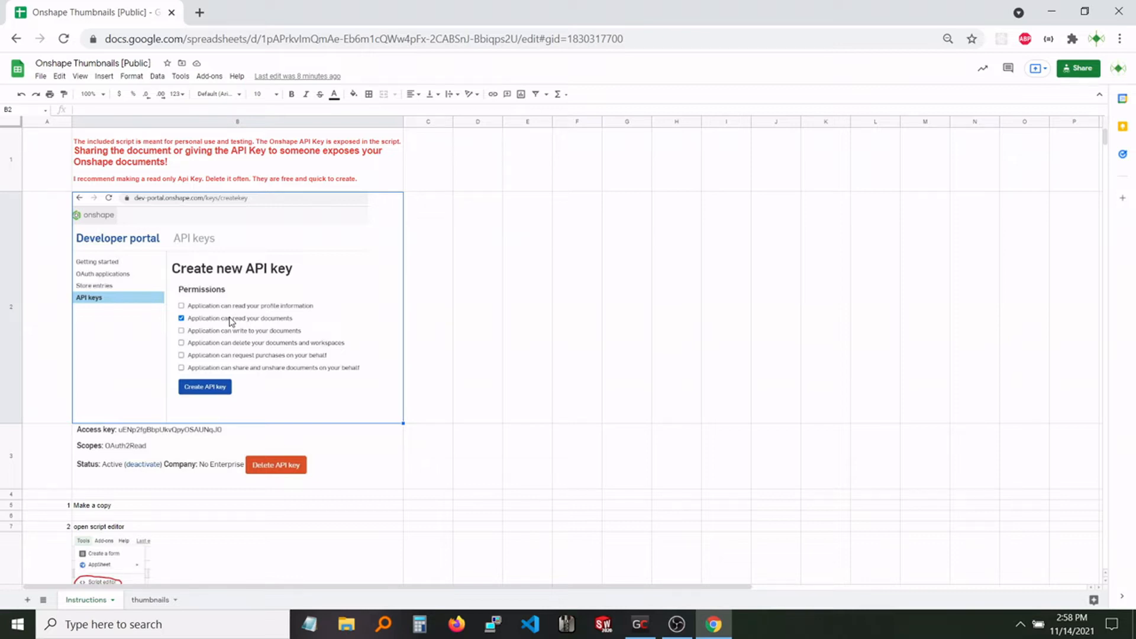
{"action": "scroll", "coordinate": [400, 458], "scroll_direction": "down", "scroll_amount": 5}
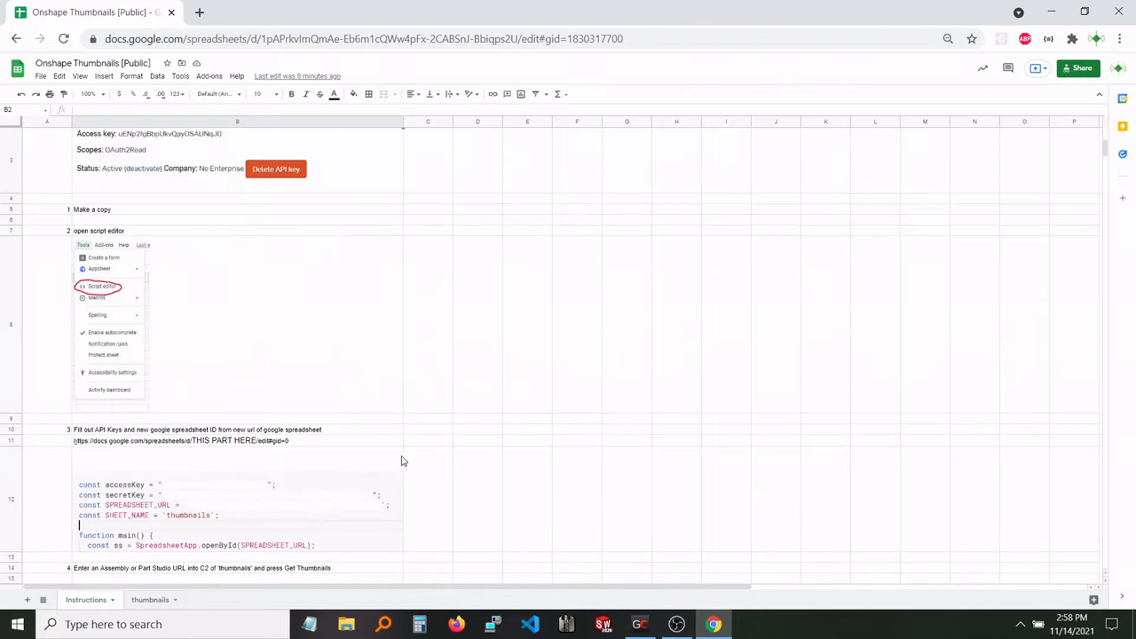
{"action": "scroll", "coordinate": [393, 388], "scroll_direction": "up", "scroll_amount": 5}
{"action": "scroll", "coordinate": [393, 388], "scroll_direction": "down", "scroll_amount": 6}
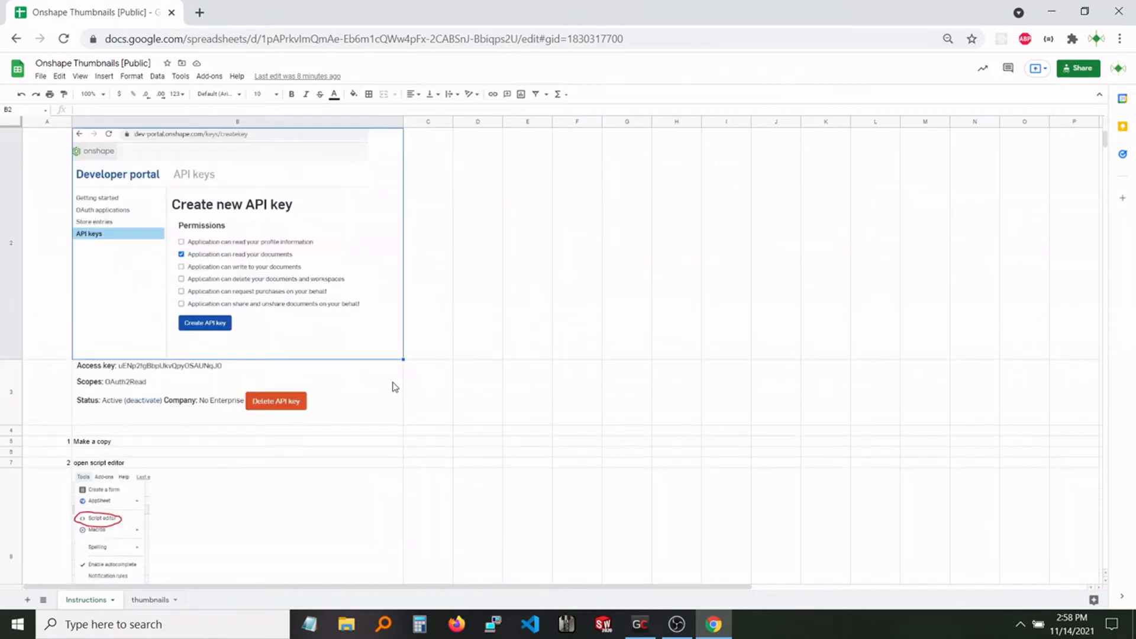
{"action": "scroll", "coordinate": [395, 388], "scroll_direction": "up", "scroll_amount": 1}
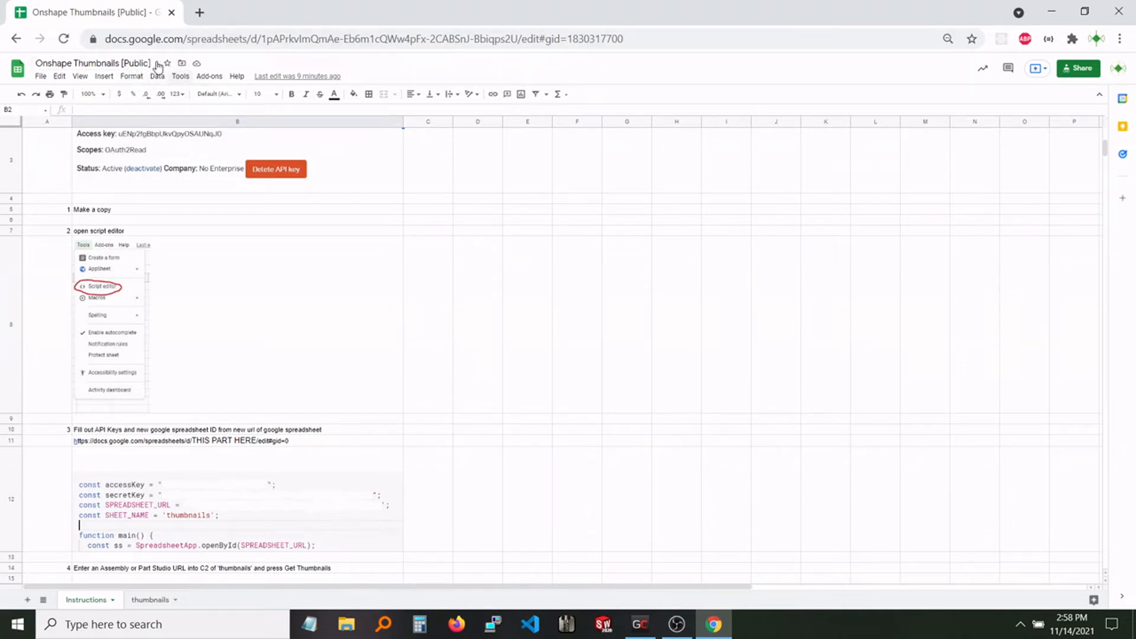
- Make a copy of the Onshape Thumbnails [Public] spreadsheet with the default name
{"action": "left_click", "coordinate": [41, 77]}
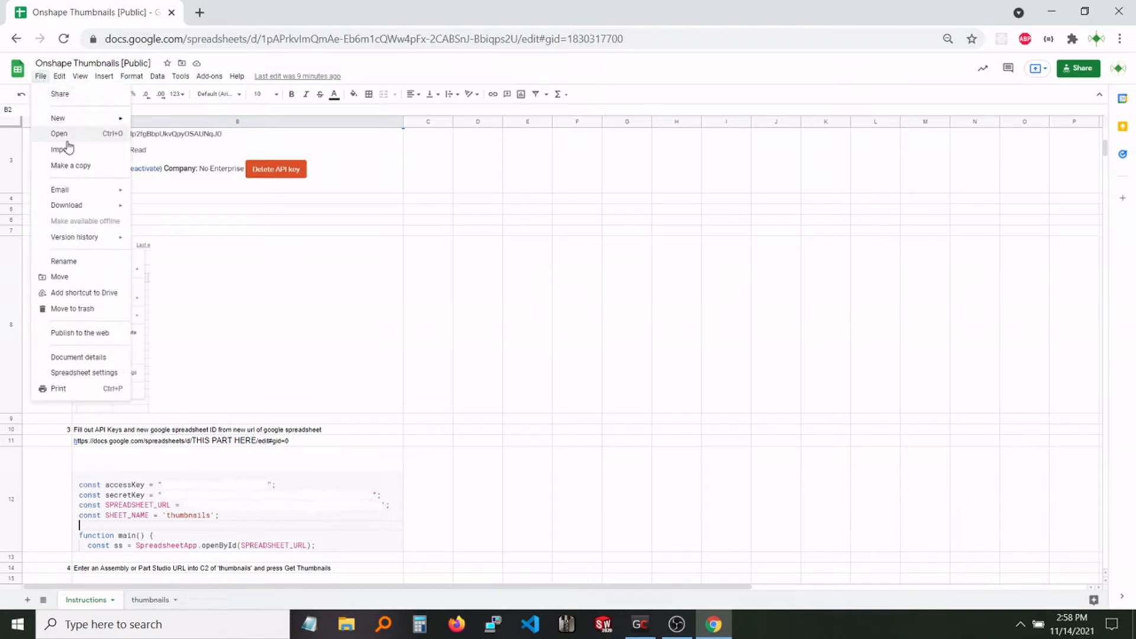
{"action": "left_click", "coordinate": [77, 166]}
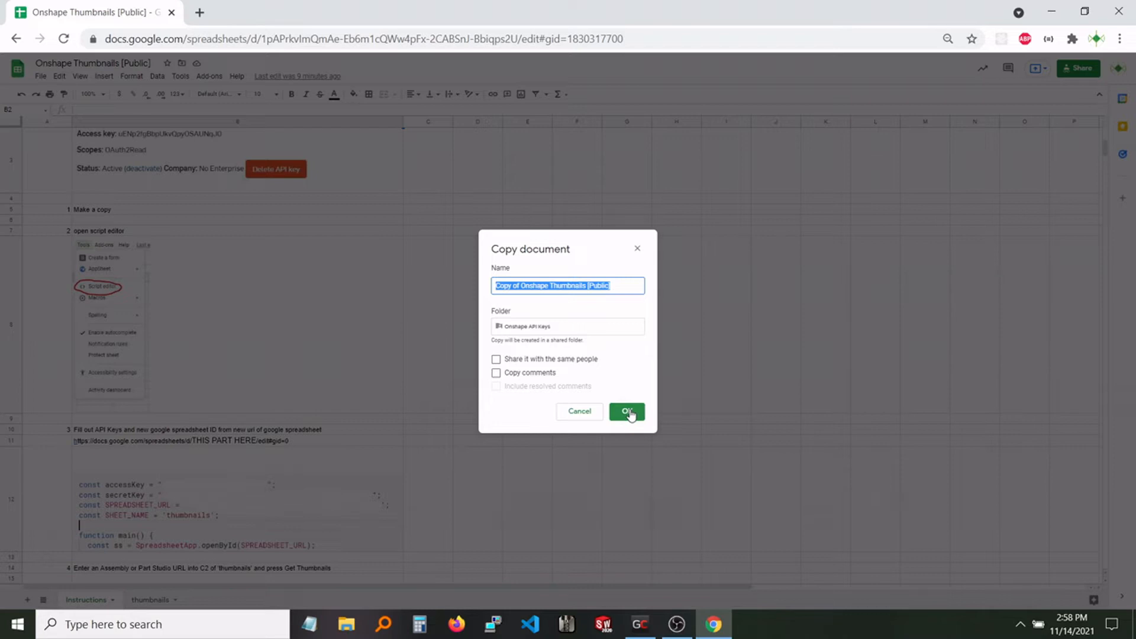
{"action": "left_click", "coordinate": [629, 413]}
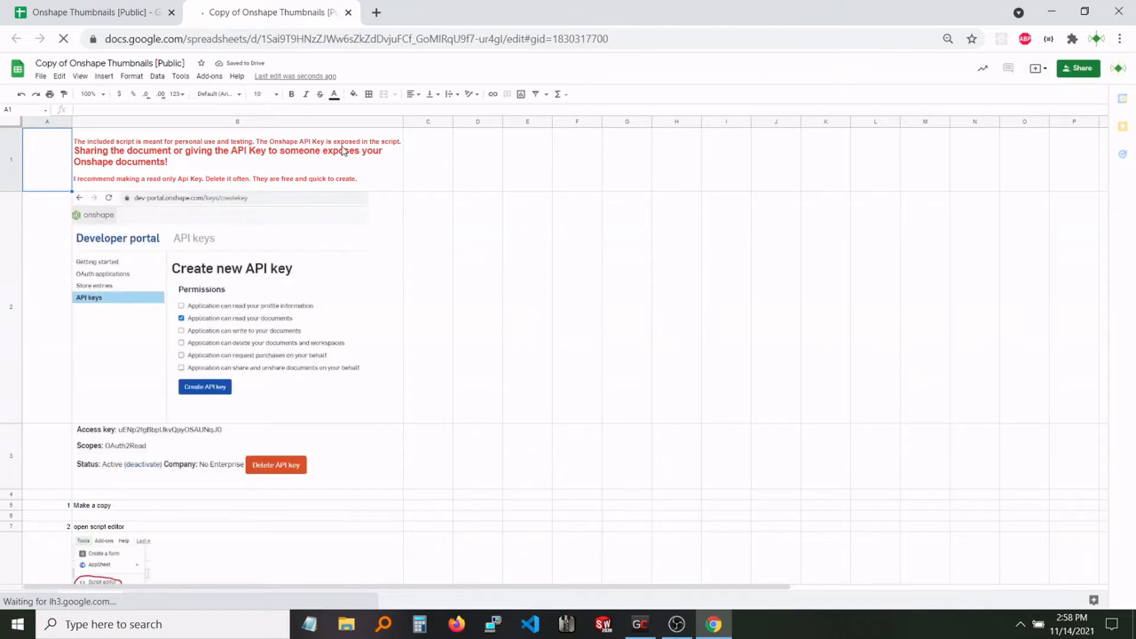
- Open the script editor for the copied spreadsheet
{"action": "left_click", "coordinate": [181, 77]}
{"action": "left_click", "coordinate": [230, 134]}
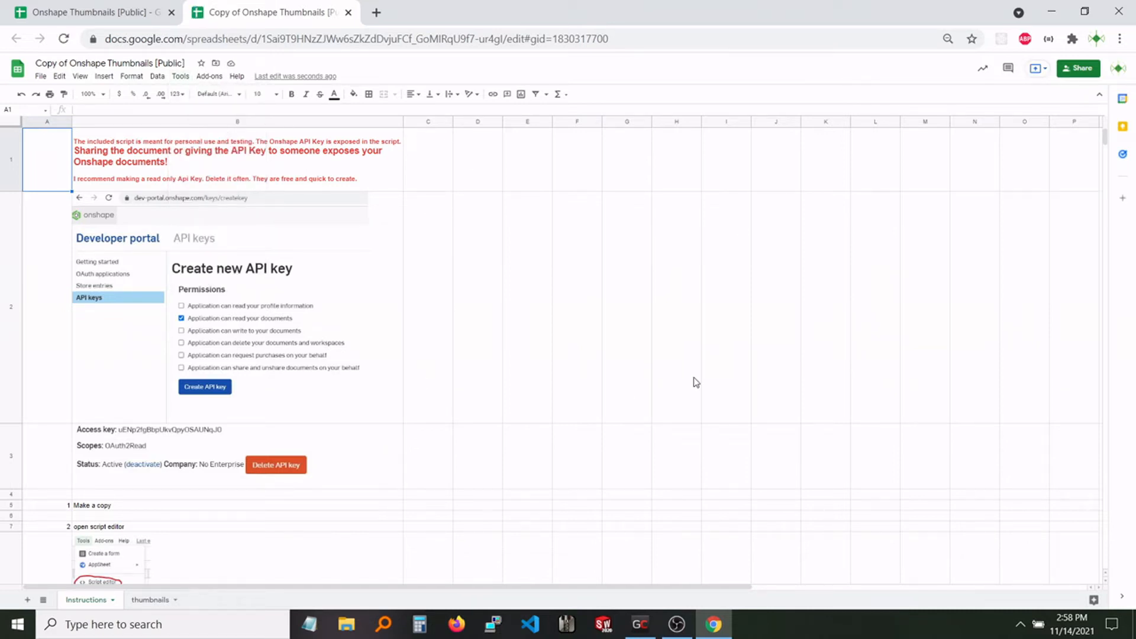
{"action": "left_click", "coordinate": [188, 81]}
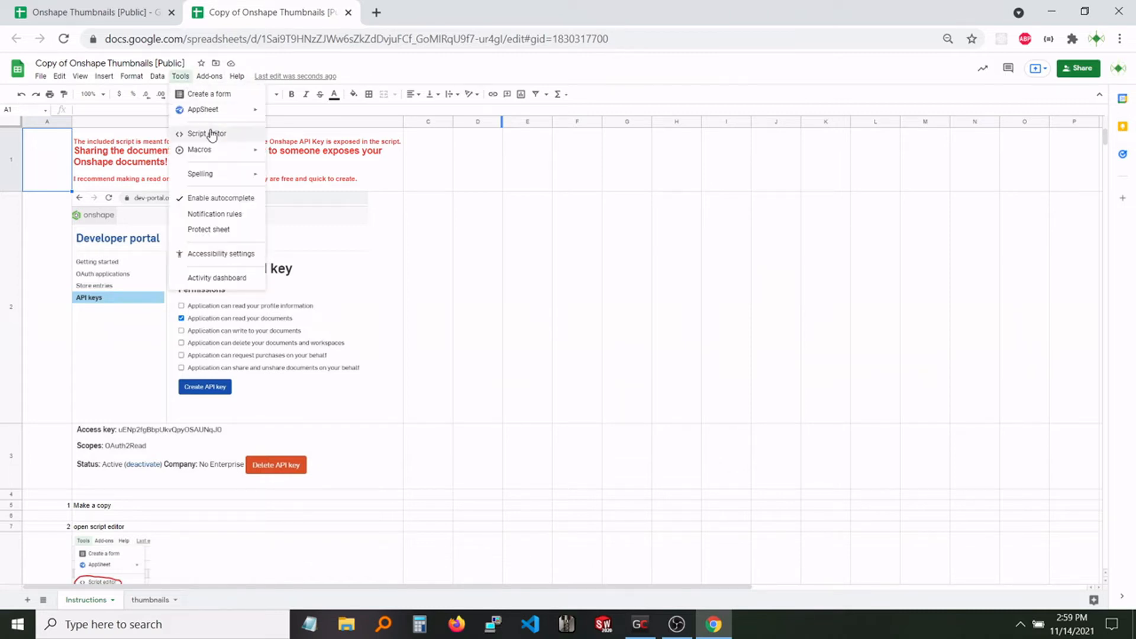
{"action": "left_click", "coordinate": [207, 135]}
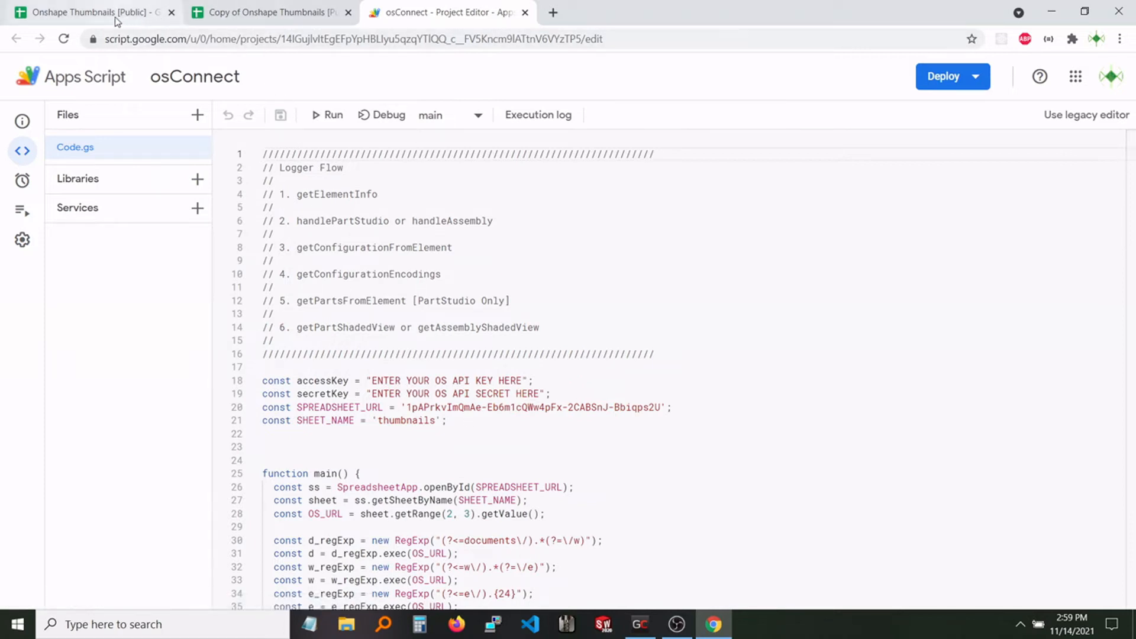
- Close the original spreadsheet tab and copy the new spreadsheet's ID from its web address
{"action": "left_click", "coordinate": [172, 12]}
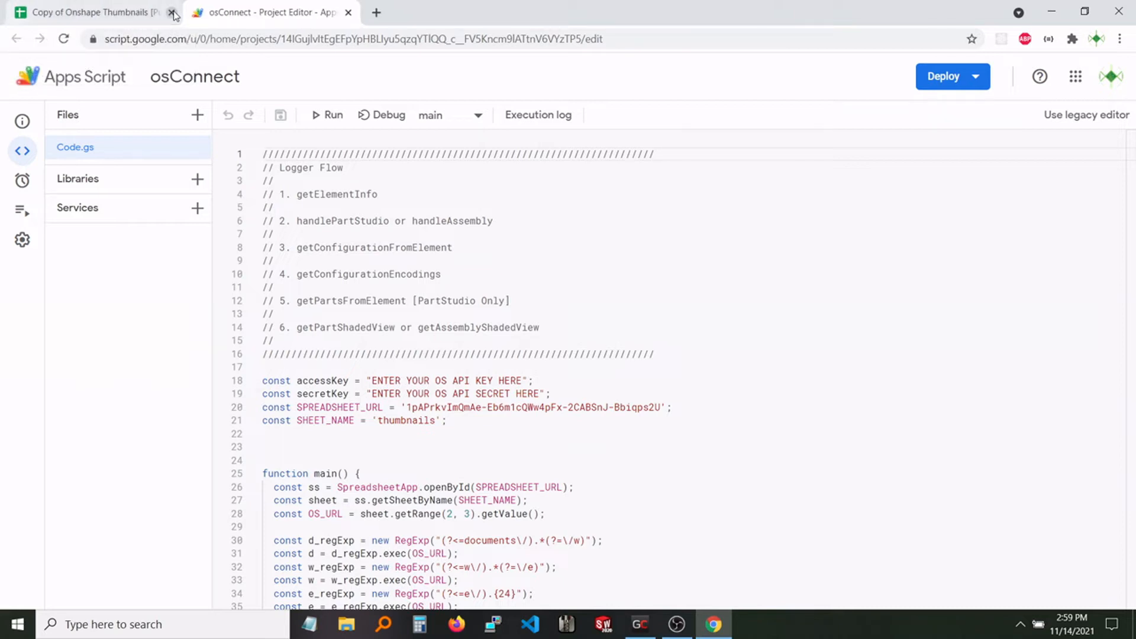
{"action": "left_click", "coordinate": [121, 13]}
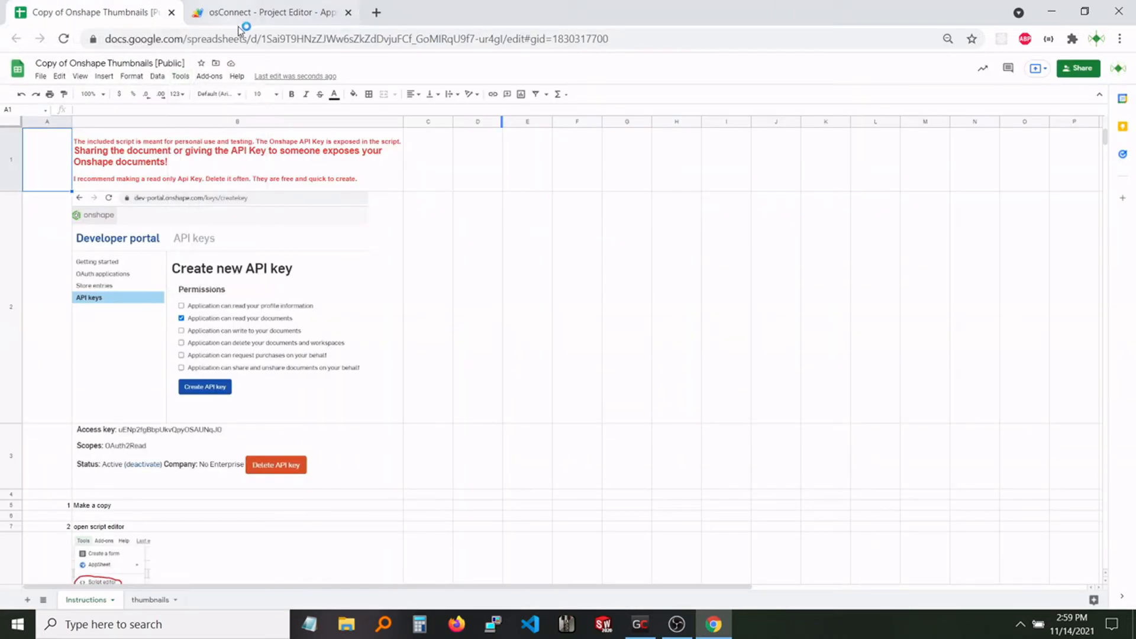
{"action": "left_click_drag", "start_coordinate": [261, 39], "coordinate": [503, 34]}
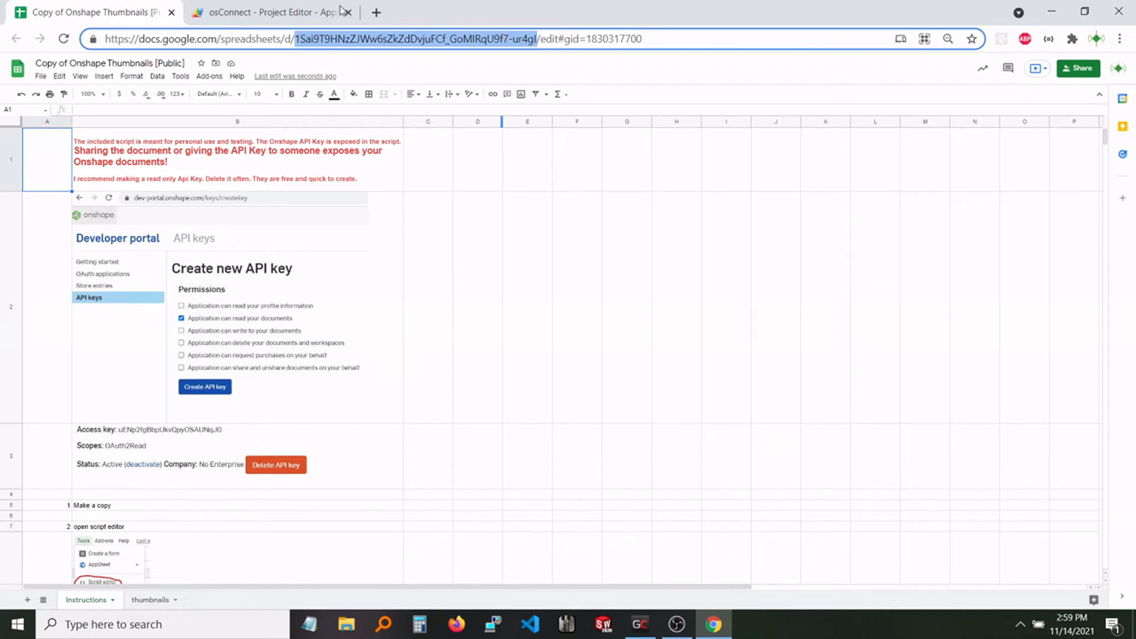
- Replace the SPREADSHEET_URL value in the script with the copied spreadsheet ID
{"action": "left_click", "coordinate": [236, 10]}
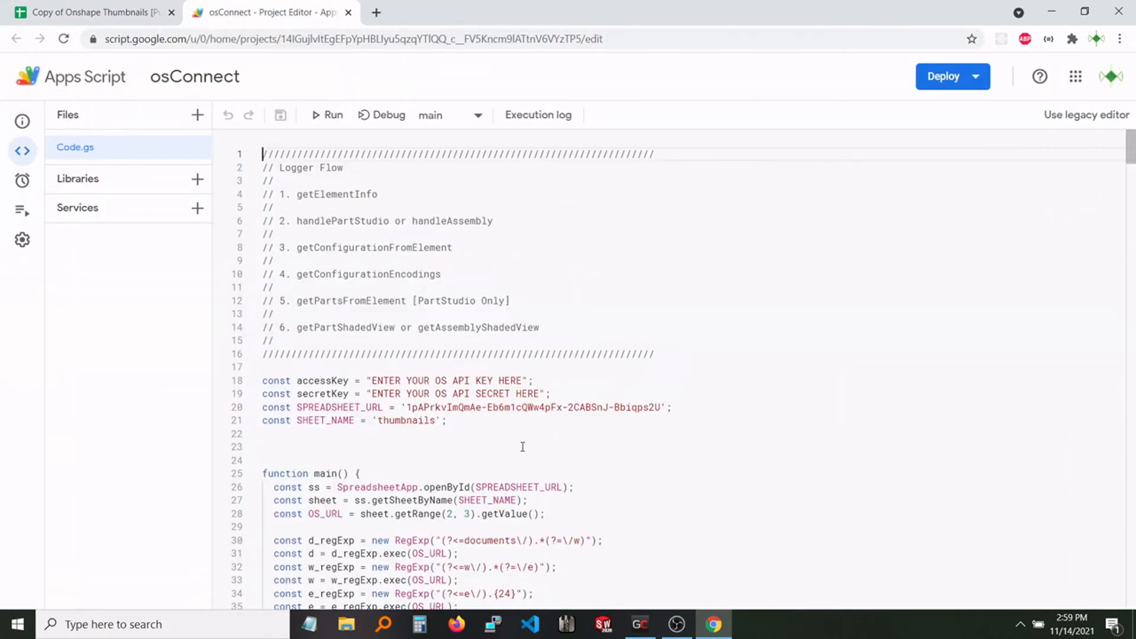
{"action": "left_click_drag", "start_coordinate": [661, 407], "coordinate": [407, 407]}
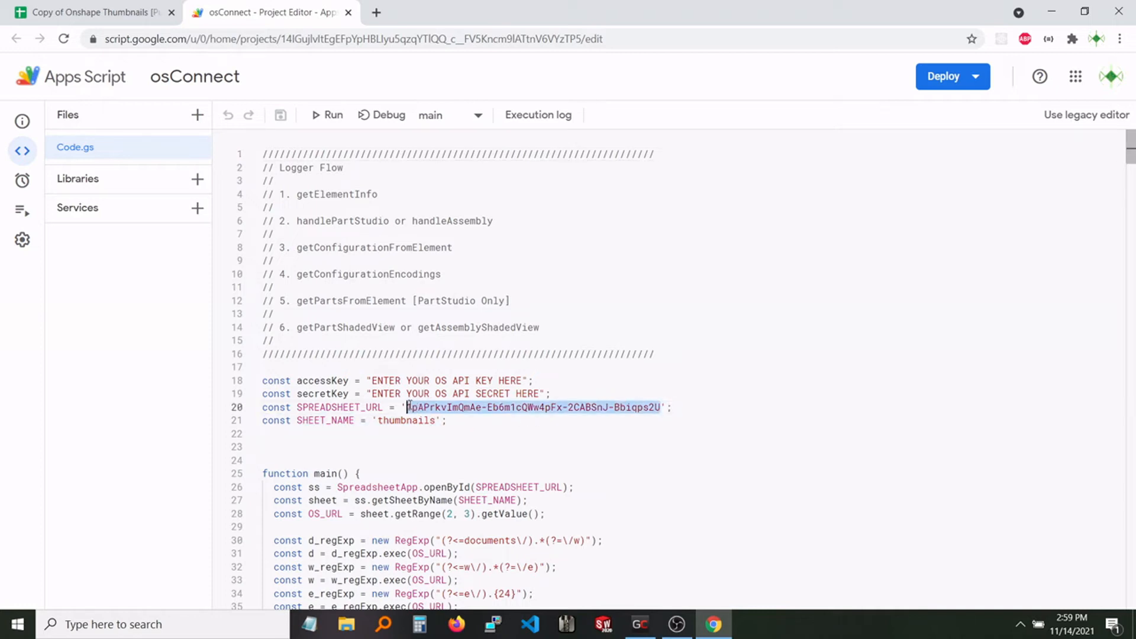
{"action": "key", "text": "BackSpace"}
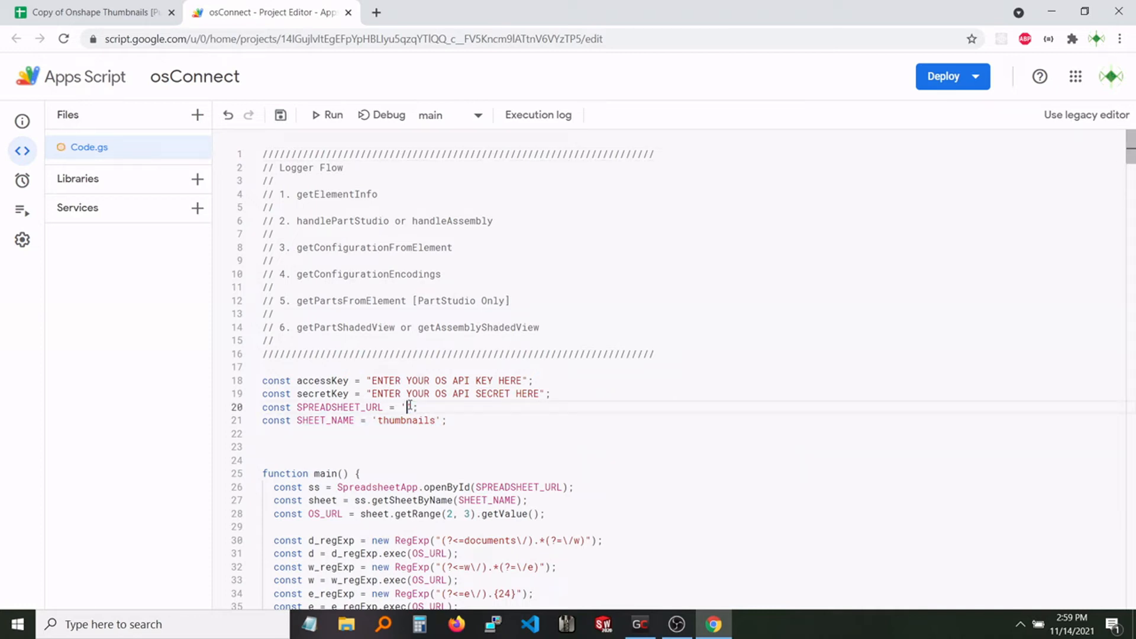
{"action": "left_click", "coordinate": [576, 473]}
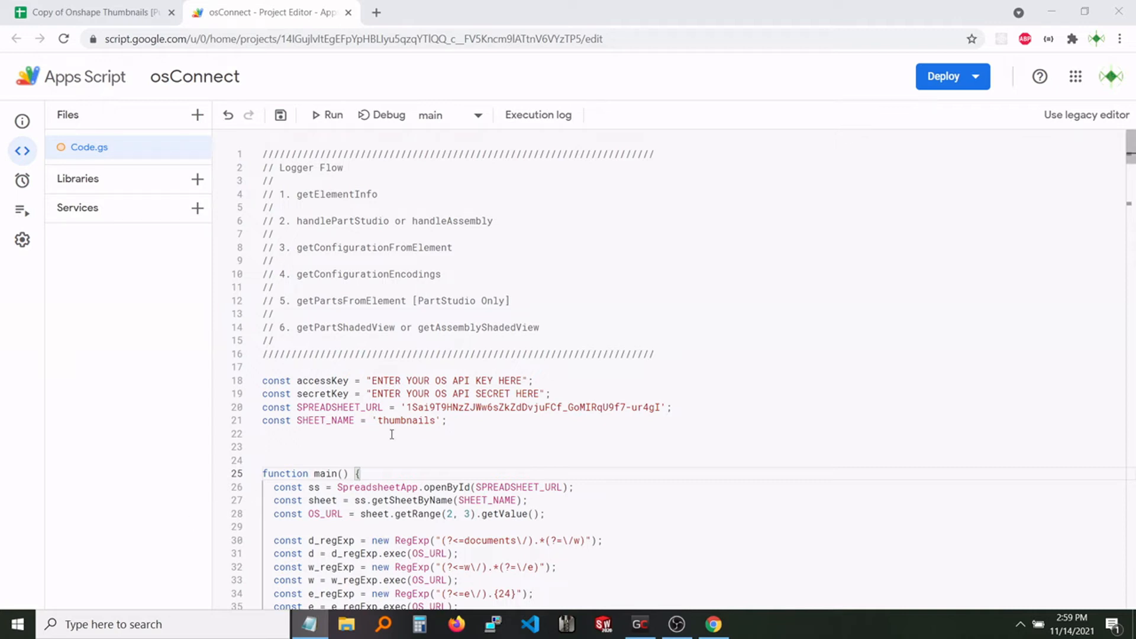
- Paste the Onshape API access key and secret key into the accessKey and secretKey constants
{"action": "left_click_drag", "start_coordinate": [523, 379], "coordinate": [373, 382]}
{"action": "key", "text": "ctrl+v"}
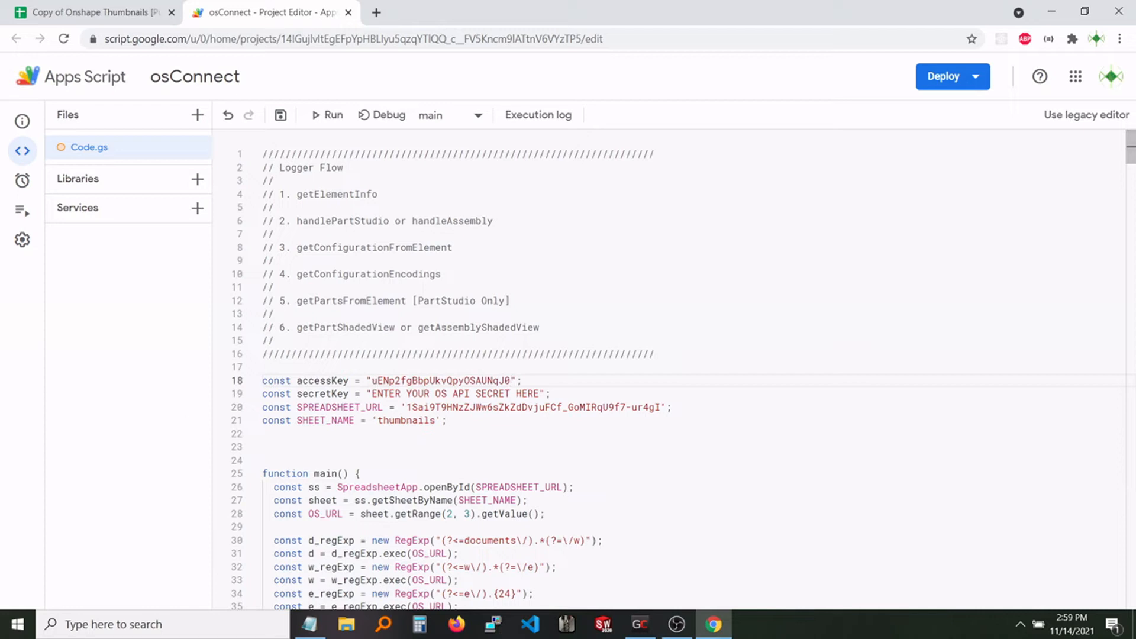
{"action": "key", "text": "alt+Tab"}
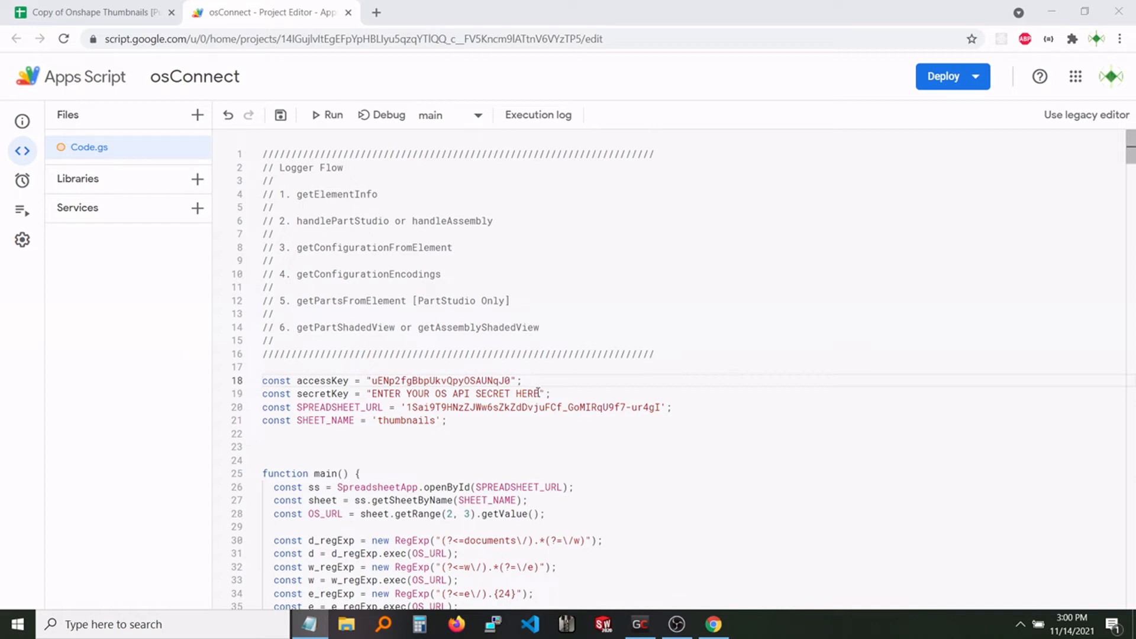
{"action": "left_click_drag", "start_coordinate": [542, 392], "coordinate": [374, 396]}
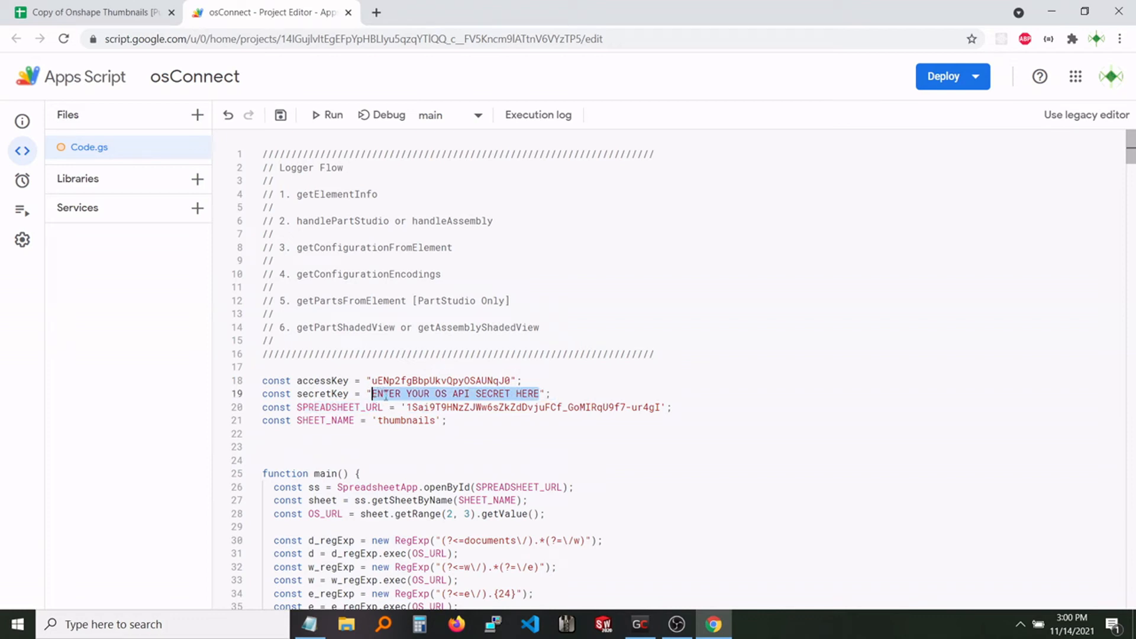
{"action": "key", "text": "BackSpace"}
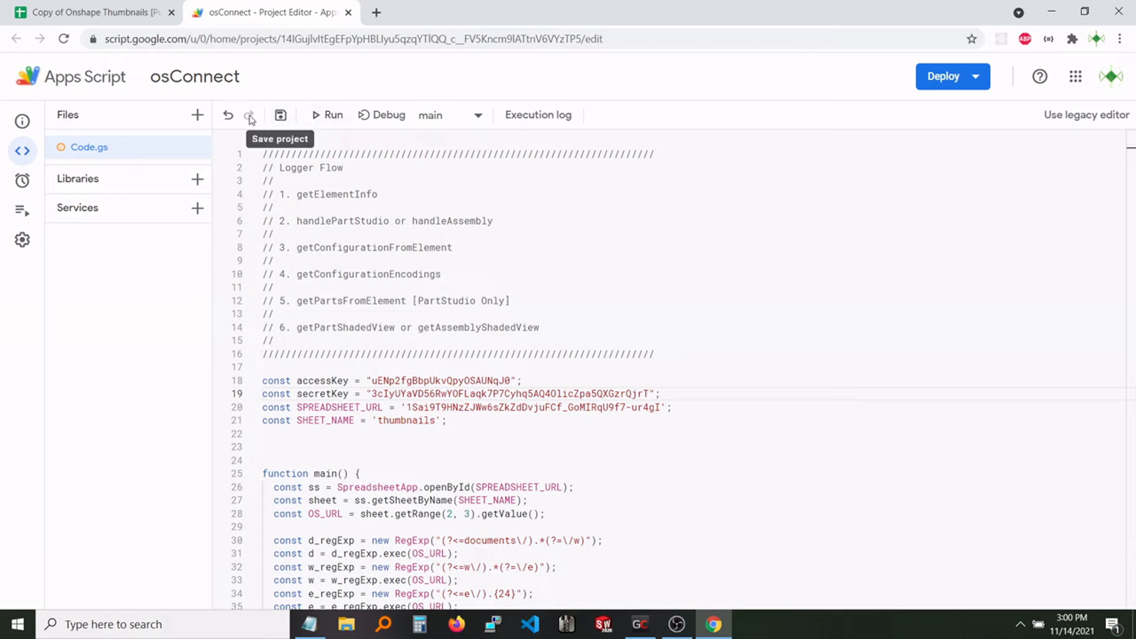
- Run the script and grant it permission to access the Google account
{"action": "left_click", "coordinate": [341, 122]}
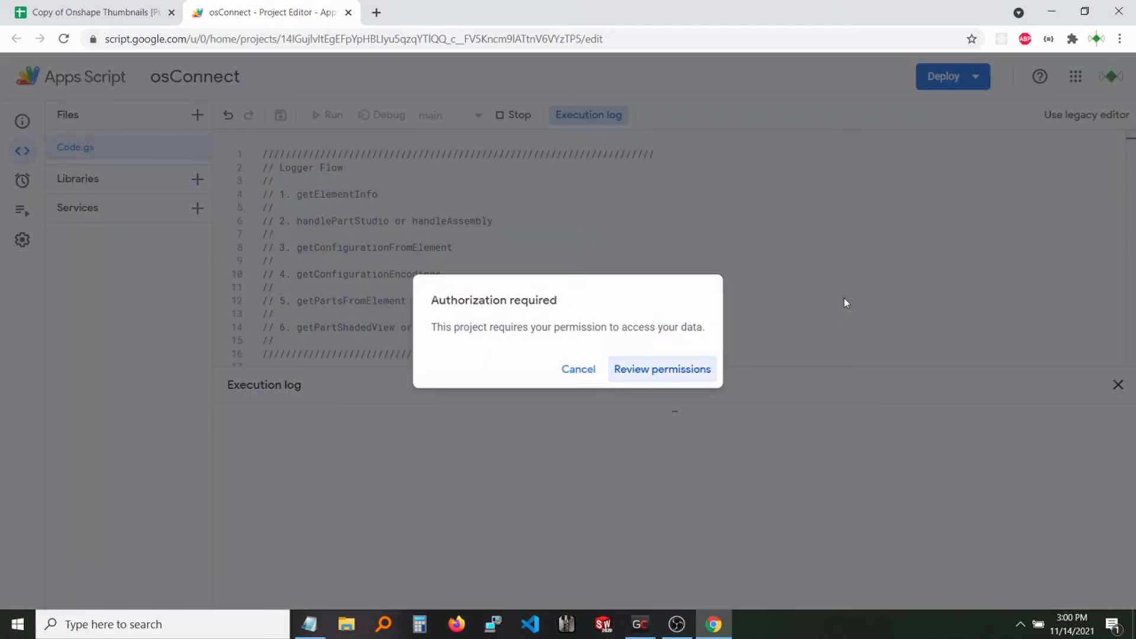
{"action": "left_click", "coordinate": [675, 371]}
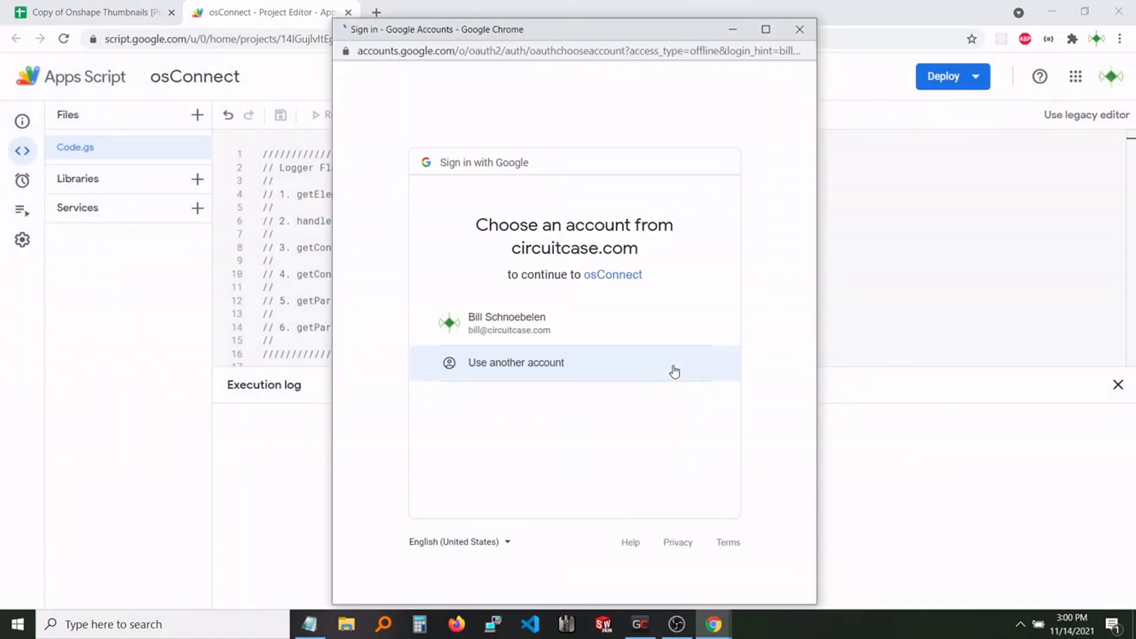
{"action": "left_click", "coordinate": [504, 321]}
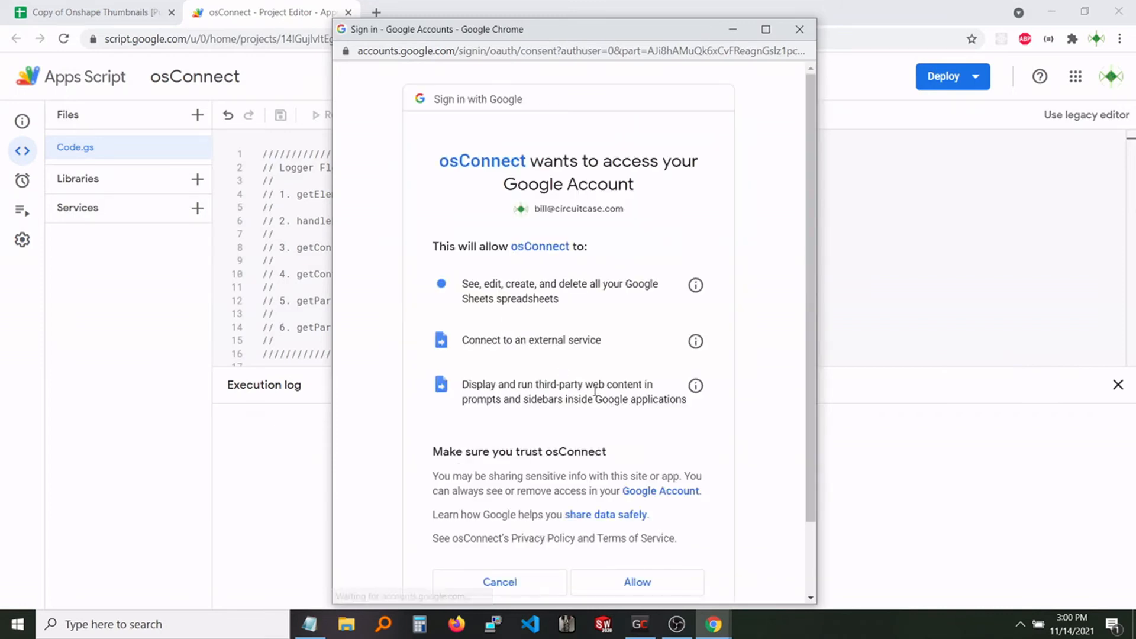
{"action": "left_click", "coordinate": [667, 585]}
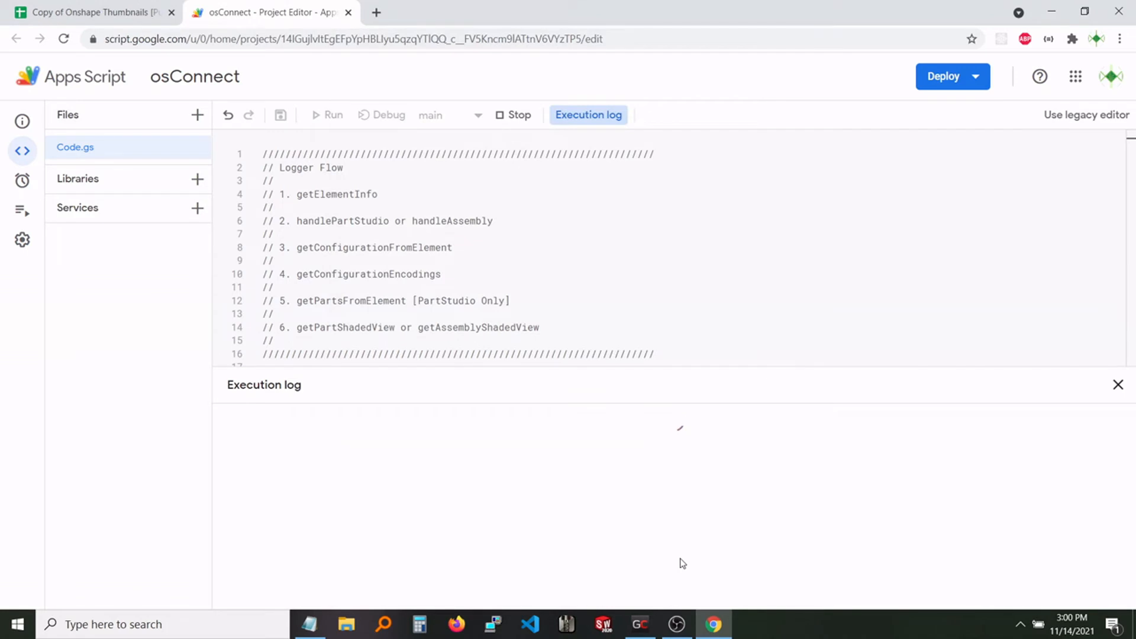
- Switch to the copied spreadsheet and open the thumbnails sheet
{"action": "left_click", "coordinate": [70, 23]}
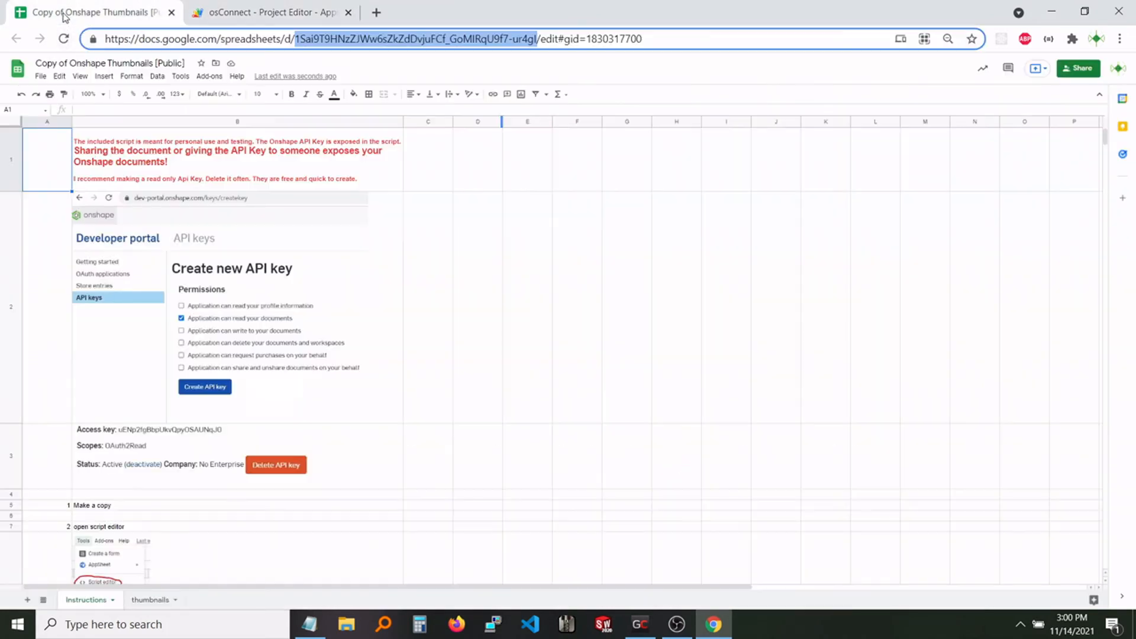
{"action": "left_click", "coordinate": [150, 599]}
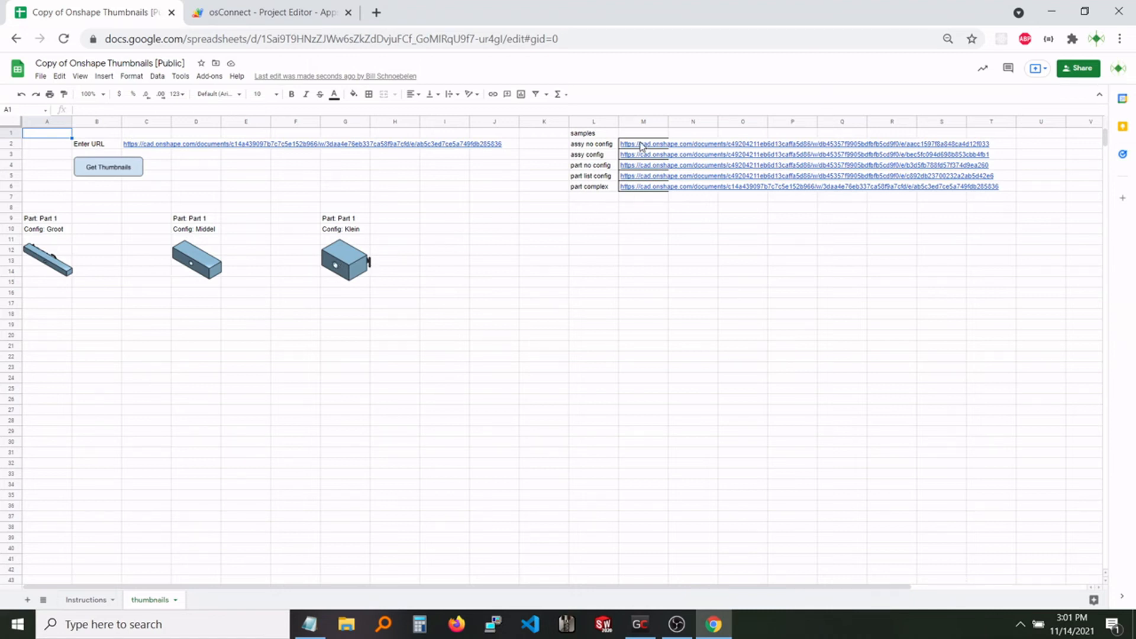
{"action": "mouse_move", "coordinate": [642, 146]}
{"action": "left_click", "coordinate": [670, 229]}
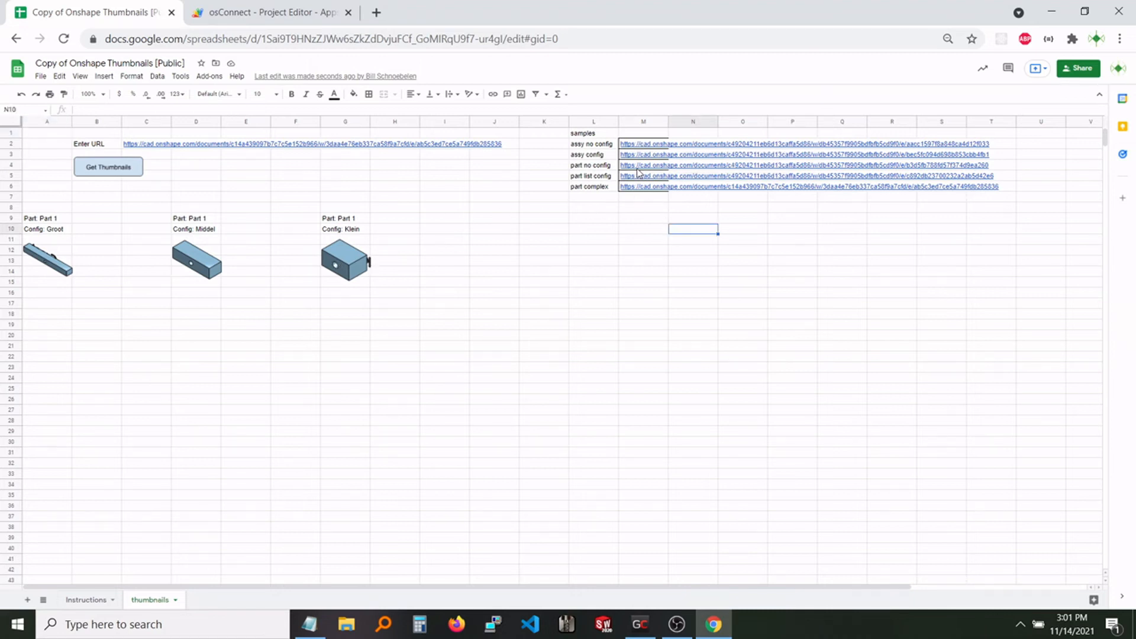
{"action": "mouse_move", "coordinate": [639, 180]}
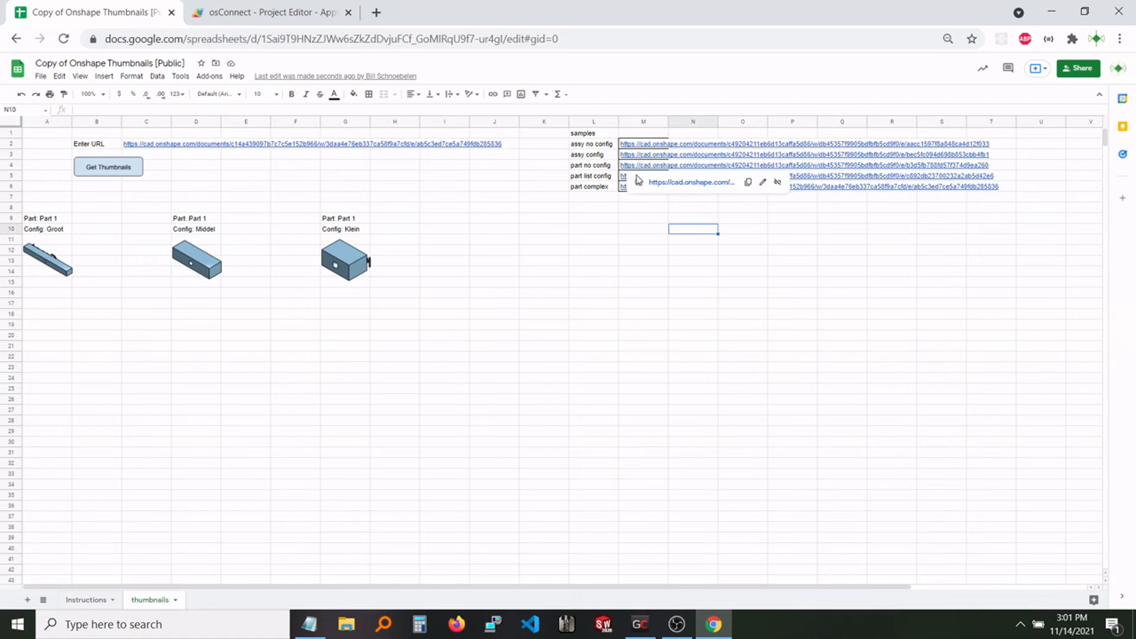
- Paste the 'assy no config' sample URL into the Enter URL cell and run Get Thumbnails
{"action": "left_click", "coordinate": [633, 145]}
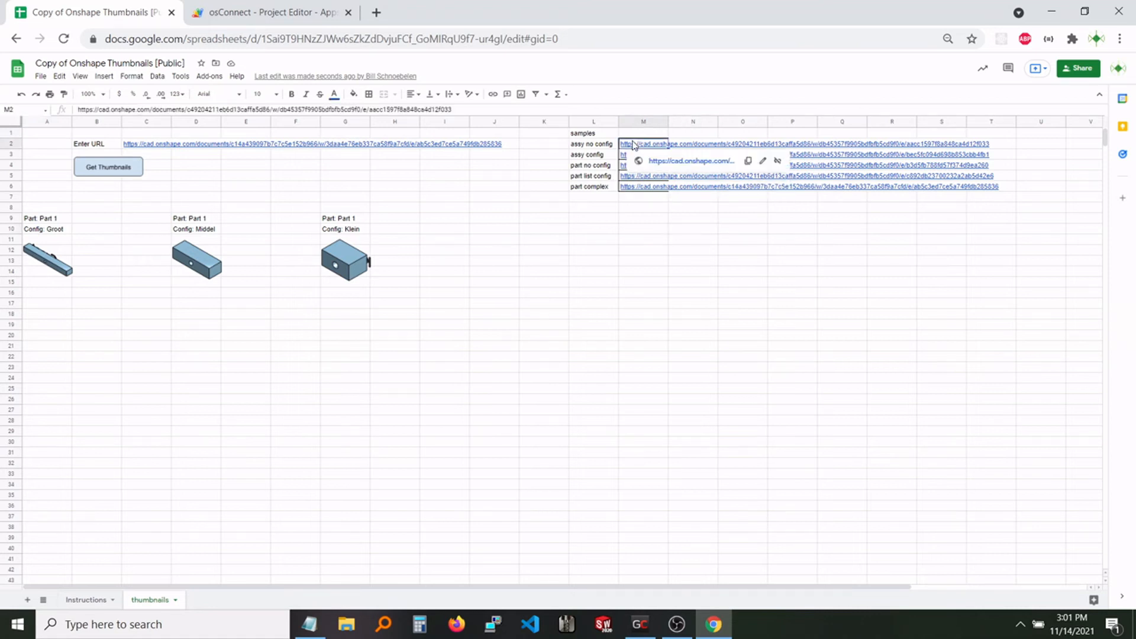
{"action": "left_click", "coordinate": [147, 146]}
{"action": "type", "text": "https://cad.onshape.com/documents/c49204211eb6d13caffa5d86/w/db45357f9905bdfbfb5cd9f0/e/aacc1597f8a848ca4d12f033"}
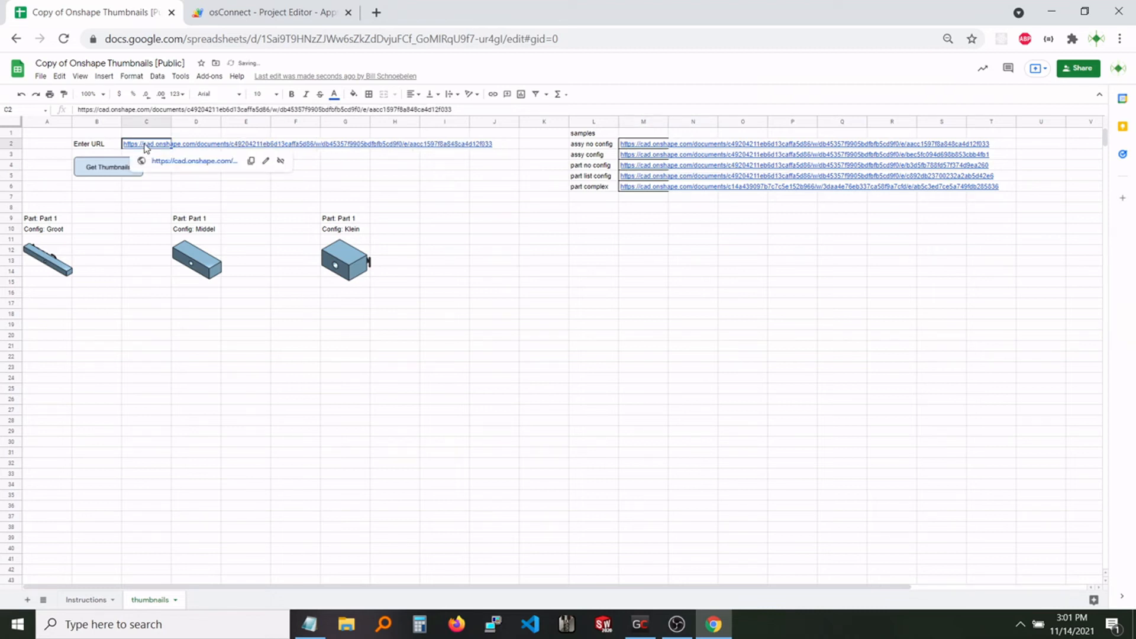
{"action": "left_click", "coordinate": [126, 170]}
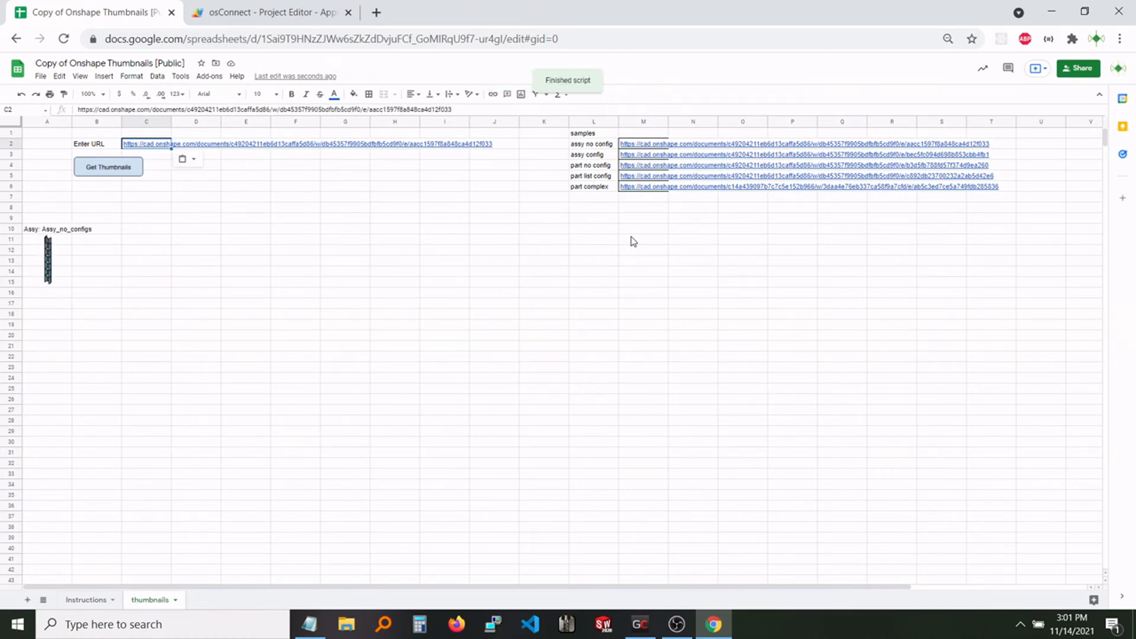
- Paste the 'assy config' sample URL into the Enter URL cell and run Get Thumbnails again
{"action": "left_click", "coordinate": [637, 159]}
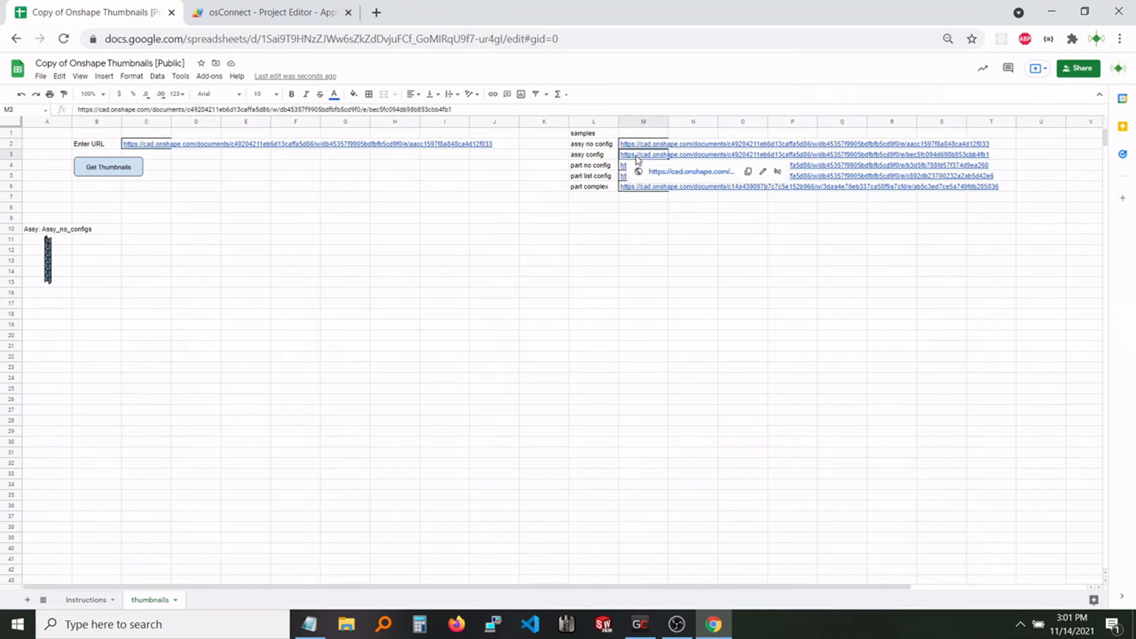
{"action": "left_click", "coordinate": [142, 141]}
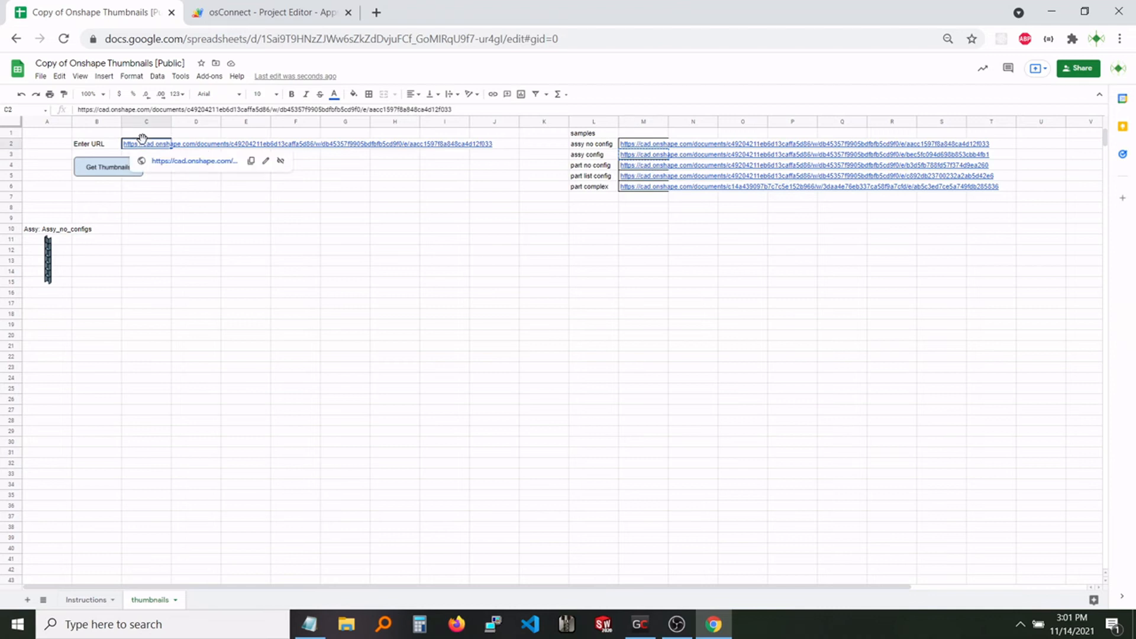
{"action": "type", "text": "https://cad.onshape.com/documents/c49204211eb6d13caffa5d86/w/db45357f9905bdfbfb5cd9f0/e/bec5fc094d698b853cbb4fb1"}
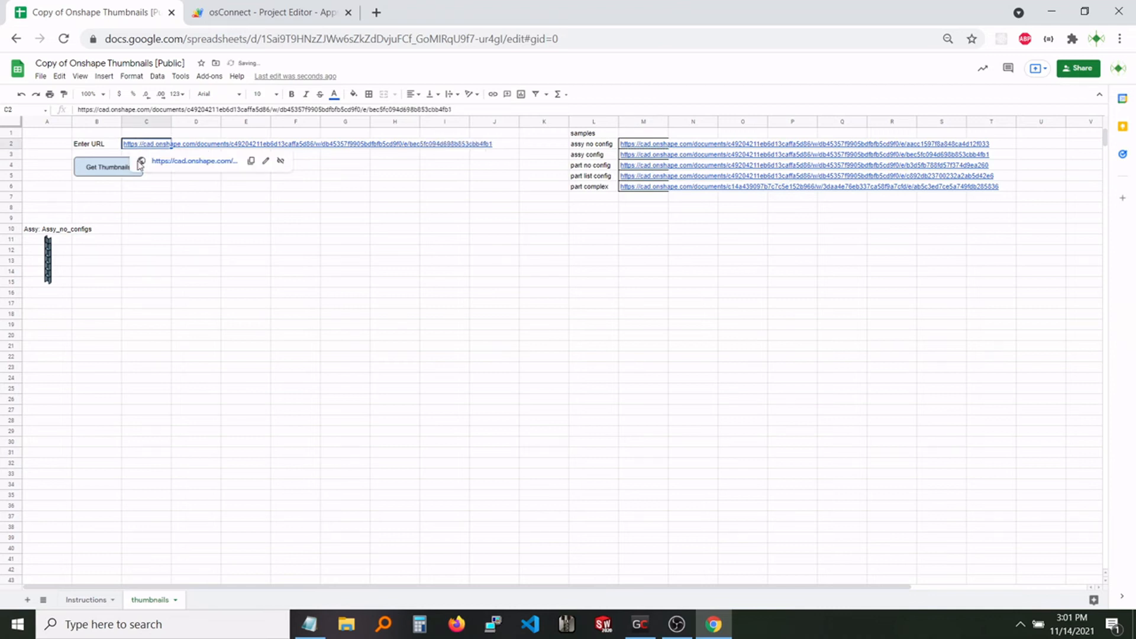
{"action": "left_click", "coordinate": [117, 169]}
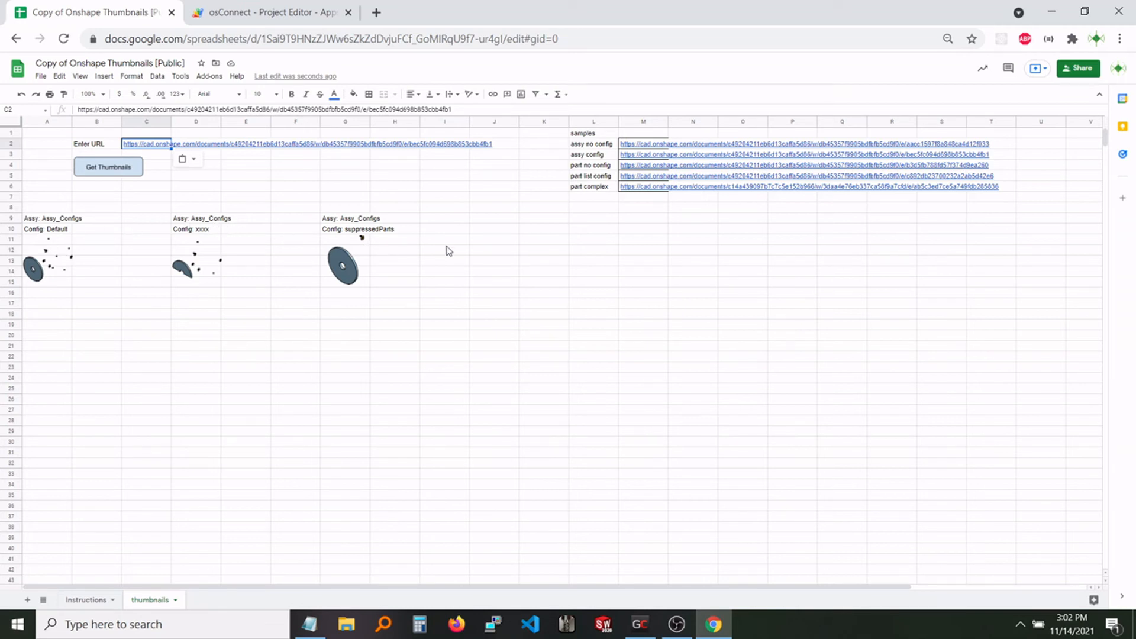
- Paste the 'part no config' sample URL into the Enter URL cell and run Get Thumbnails
{"action": "mouse_move", "coordinate": [632, 167]}
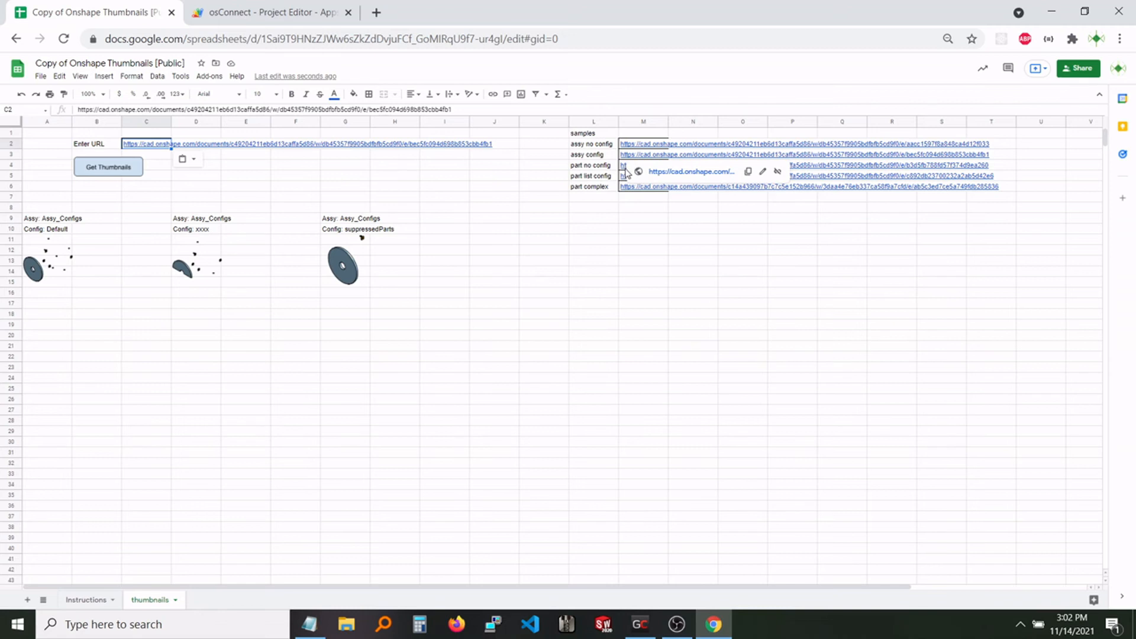
{"action": "left_click", "coordinate": [626, 171]}
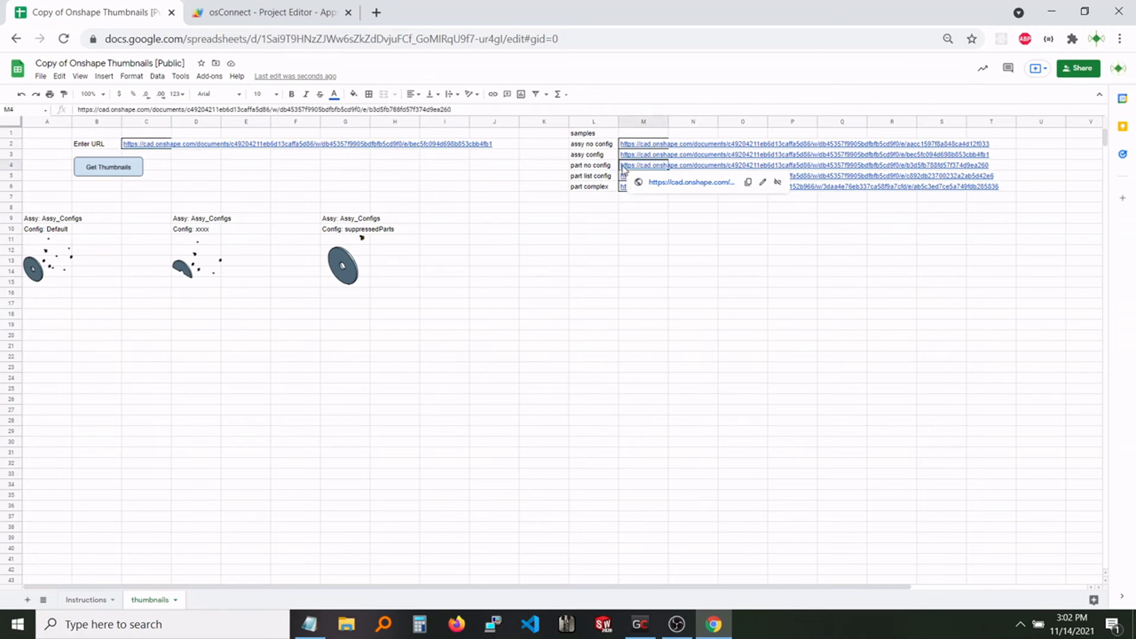
{"action": "left_click", "coordinate": [148, 146]}
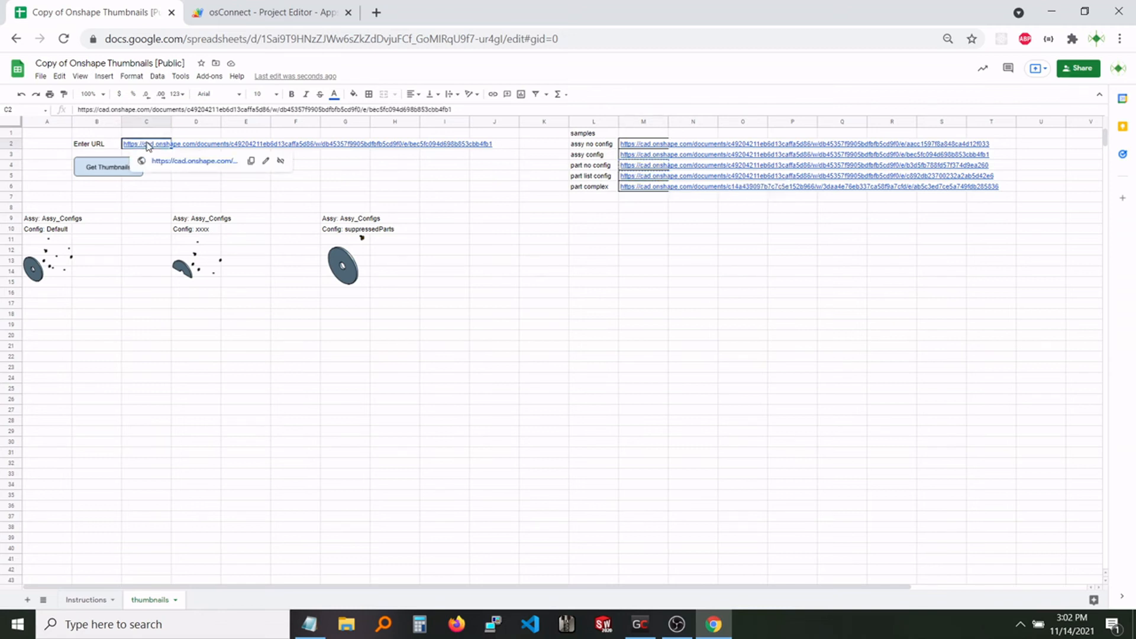
{"action": "type", "text": "https://cad.onshape.com/documents/c49204211eb6d13caffa5d86/w/db45357f9905bdfbfb5cd9f0/e/b3d5fb788fd57f374d9ea260"}
{"action": "left_click", "coordinate": [122, 166]}
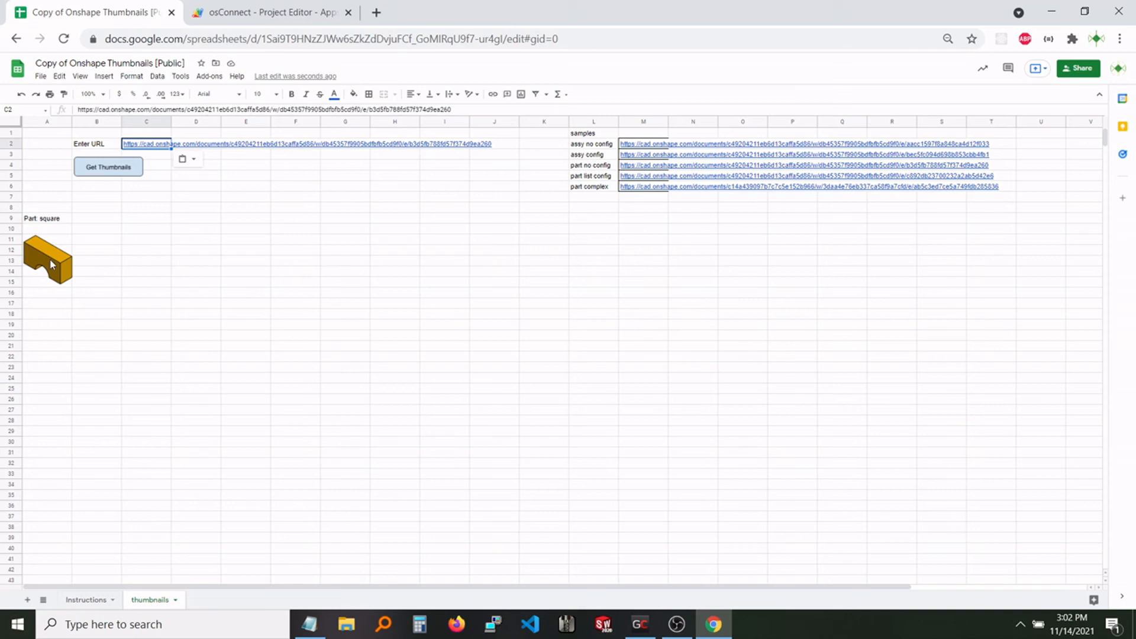
- Paste the 'part list config' sample URL into the Enter URL cell and run Get Thumbnails again
{"action": "left_click", "coordinate": [629, 181]}
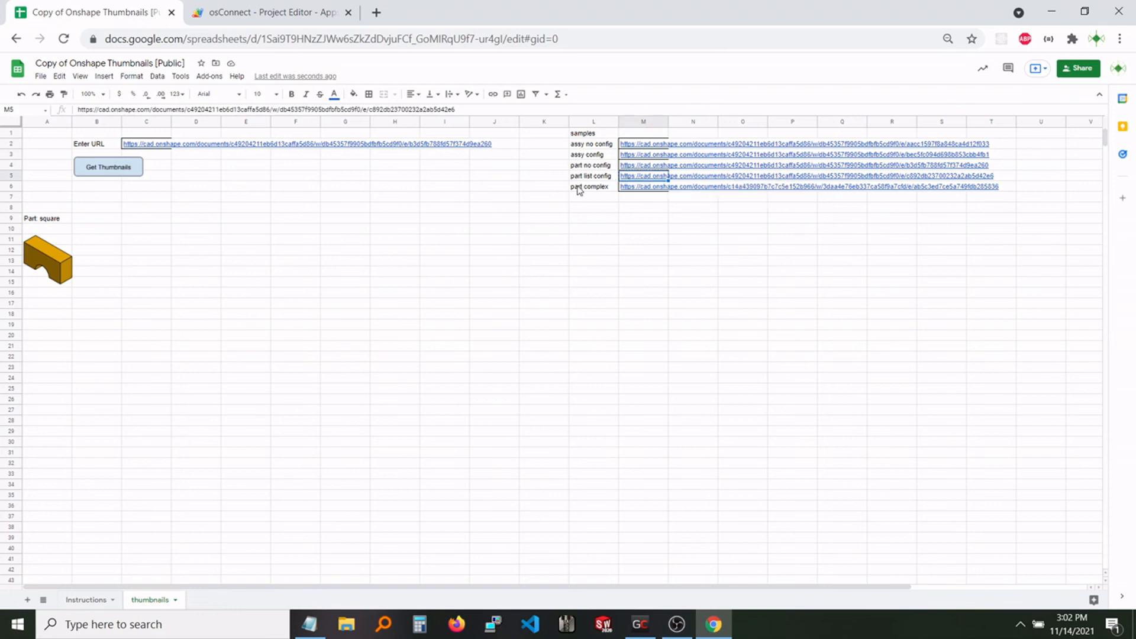
{"action": "left_click", "coordinate": [150, 146]}
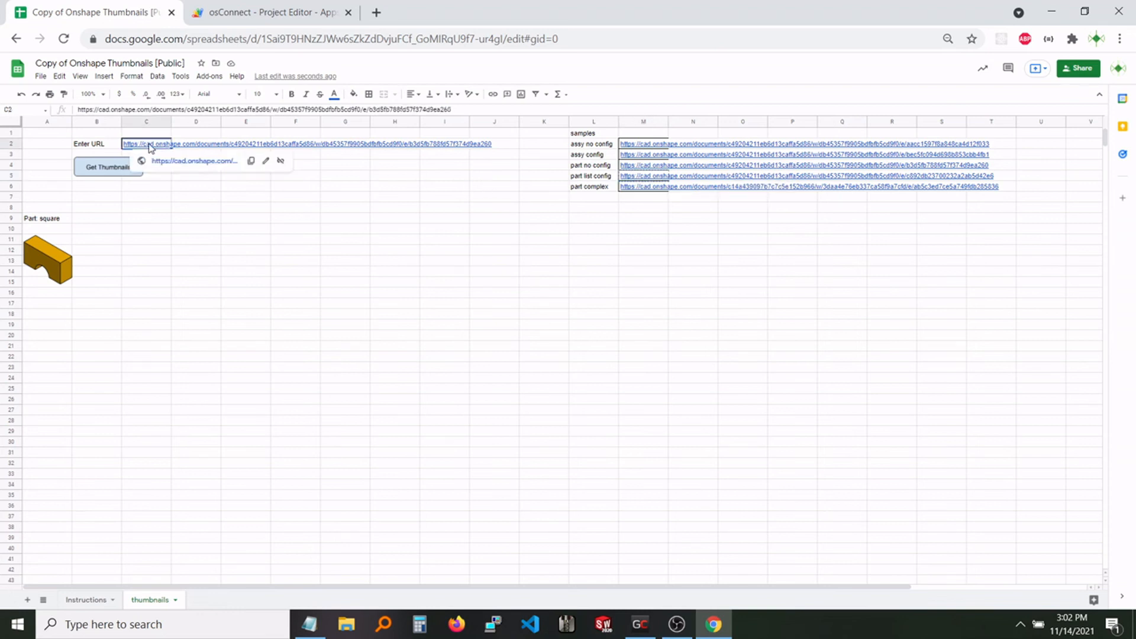
{"action": "type", "text": "https://cad.onshape.com/documents/c49204211eb6d13caffa5d86/w/db45357f9905bdfbfb5cd9f0/e/c892db23700232a2ab5d42e6"}
{"action": "left_click", "coordinate": [110, 168]}
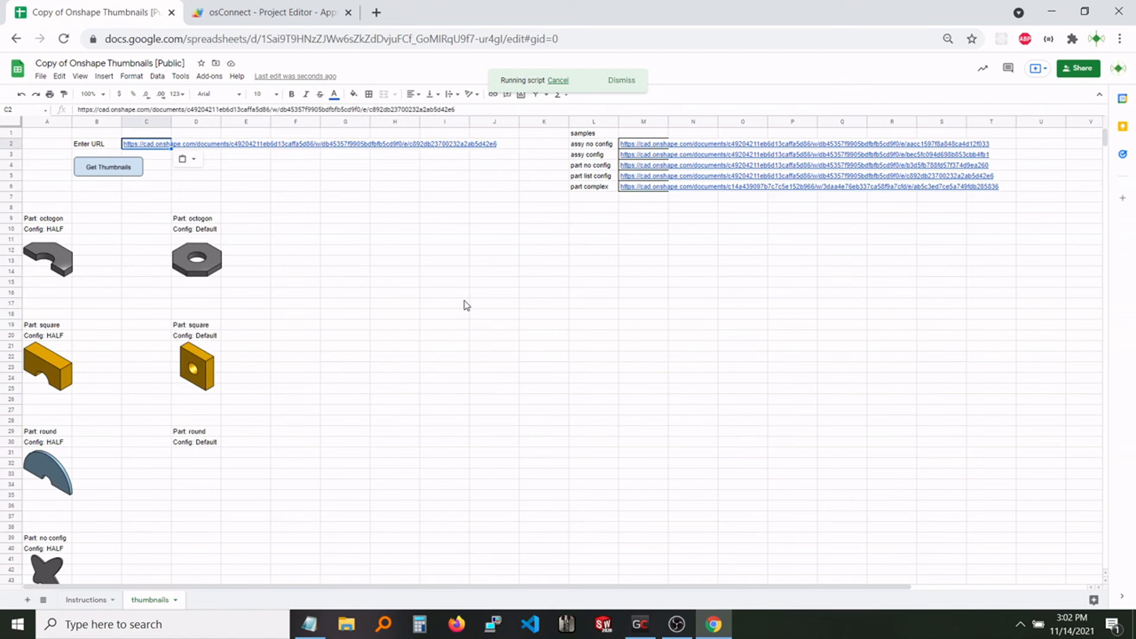
{"action": "scroll", "coordinate": [464, 305], "scroll_direction": "down", "scroll_amount": 2}
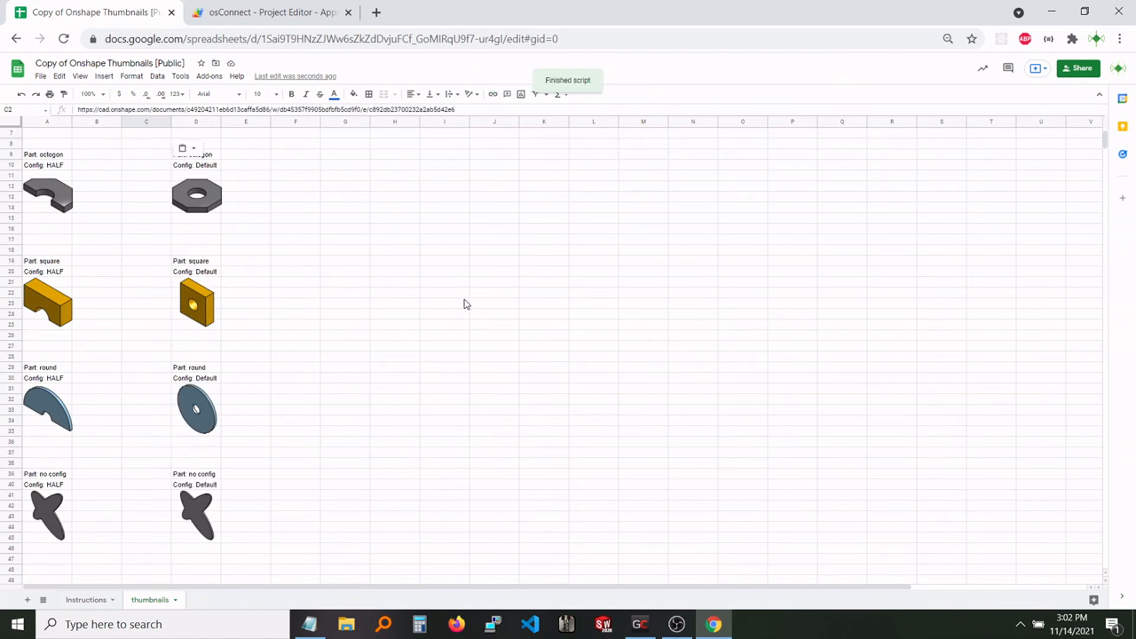
{"action": "scroll", "coordinate": [467, 305], "scroll_direction": "up", "scroll_amount": 2}
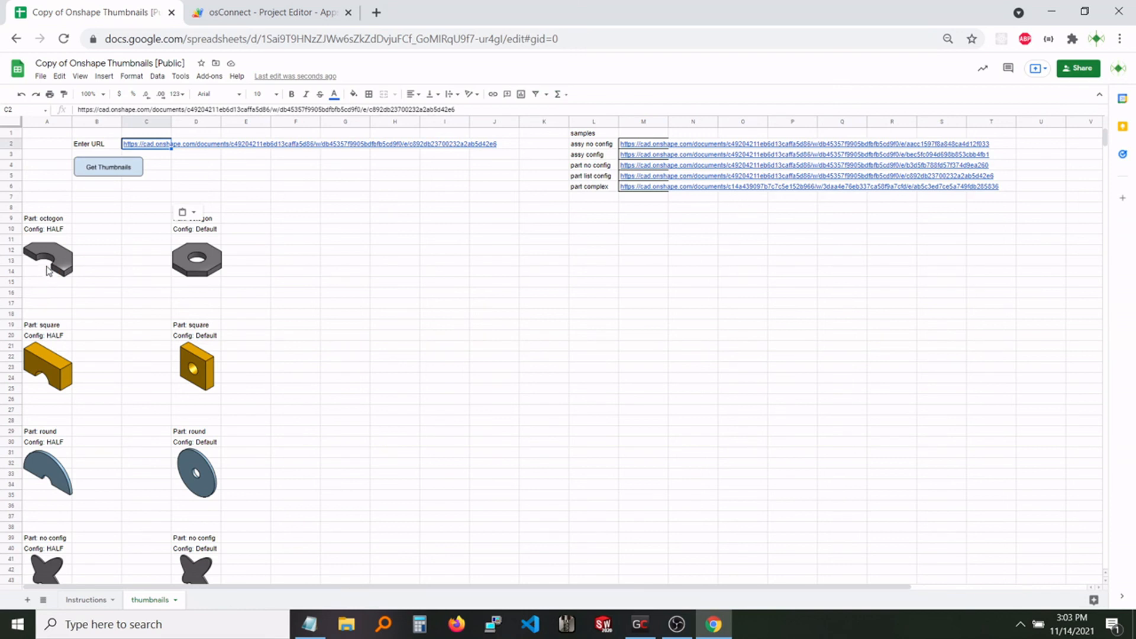
- Save the octagon HALF thumbnail image to Downloads as JFD.png
{"action": "right_click", "coordinate": [49, 271]}
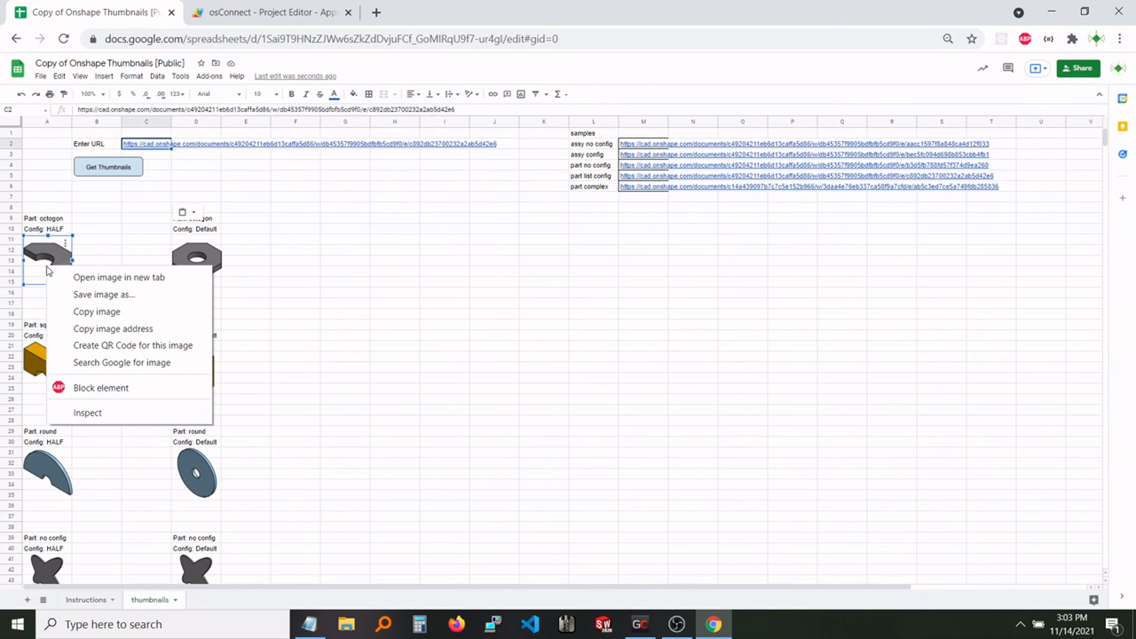
{"action": "left_click", "coordinate": [100, 294]}
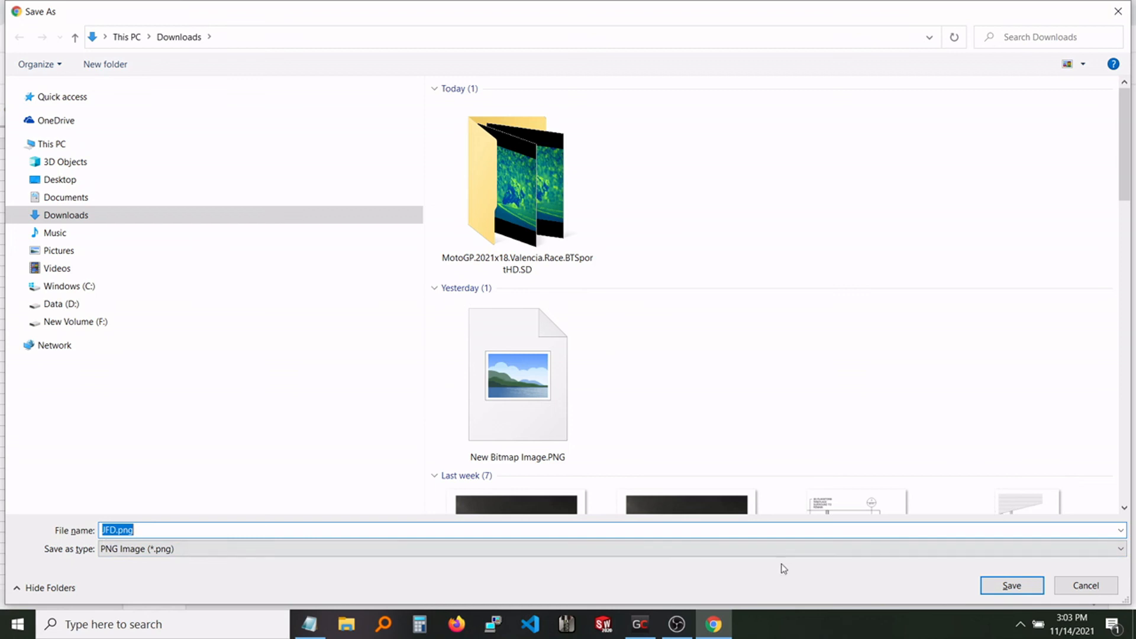
{"action": "left_click", "coordinate": [1018, 586]}
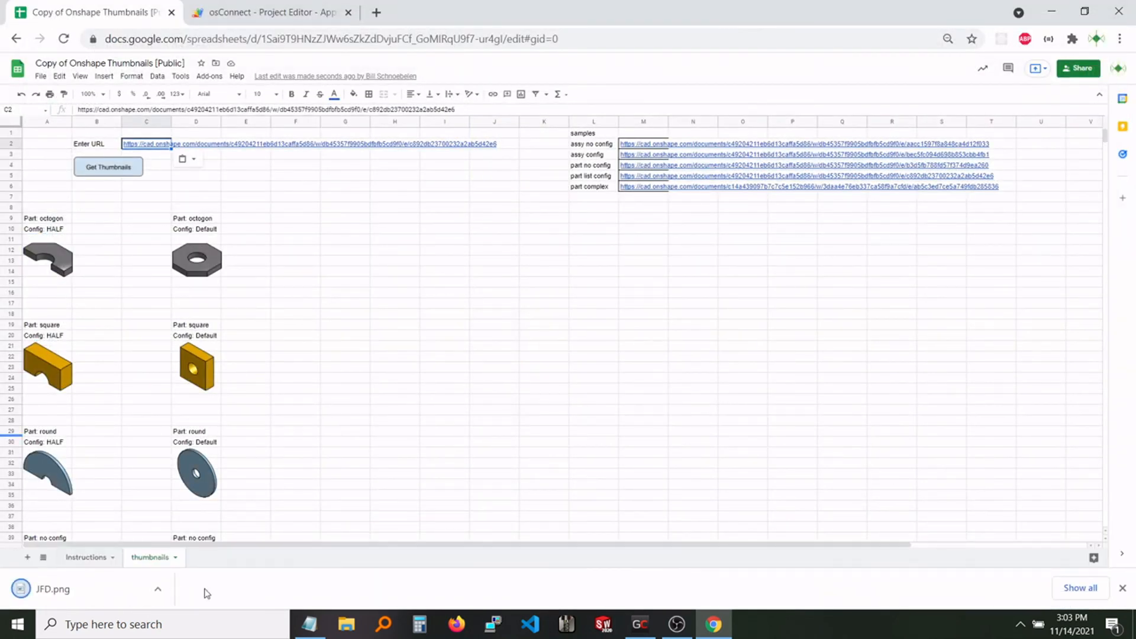
- Open the downloaded JFD.png image to inspect it, then close it
{"action": "left_click", "coordinate": [69, 589]}
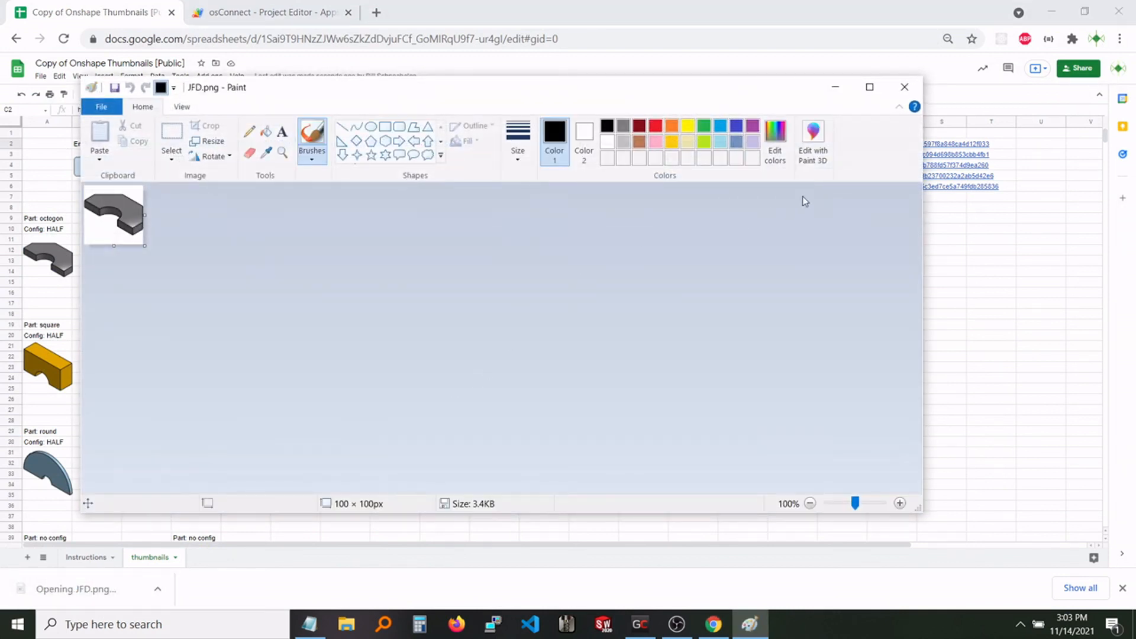
{"action": "left_click", "coordinate": [904, 87]}
{"action": "left_click", "coordinate": [642, 304]}
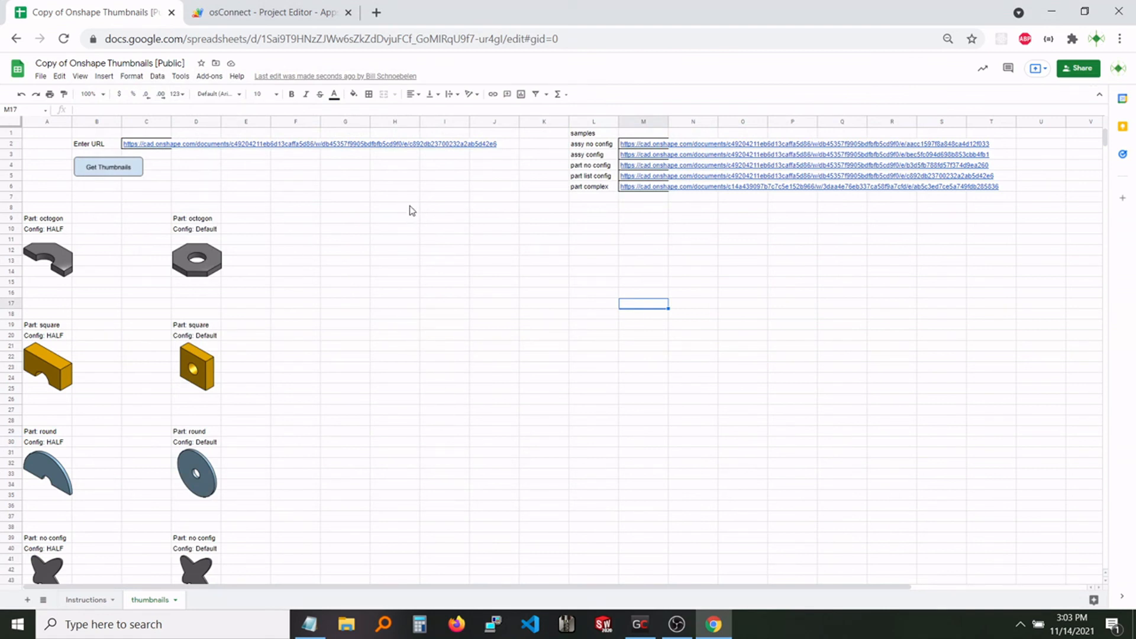
- Switch to the osConnect Apps Script project, close the execution log, and scroll through the script code
{"action": "left_click", "coordinate": [234, 18]}
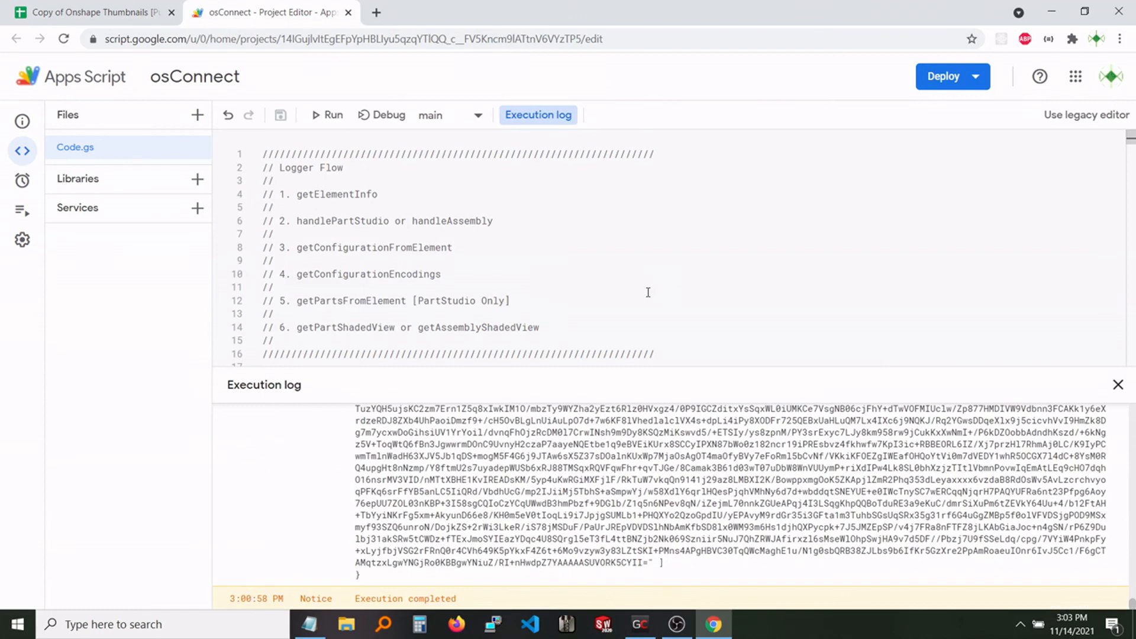
{"action": "left_click", "coordinate": [1118, 385]}
{"action": "scroll", "coordinate": [671, 388], "scroll_direction": "down", "scroll_amount": 3}
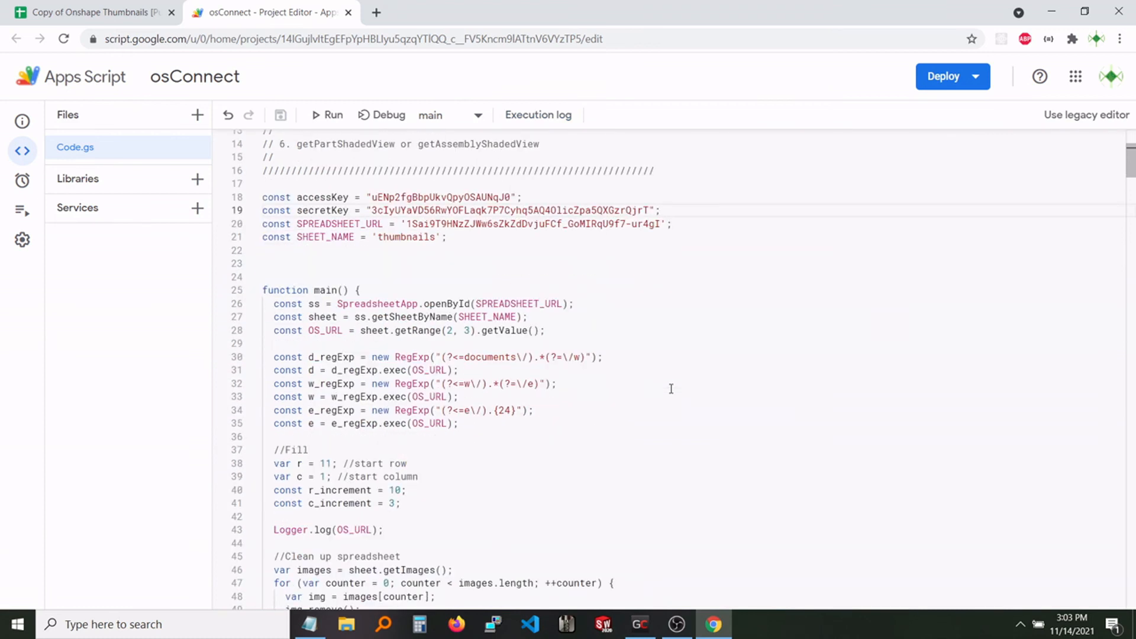
{"action": "scroll", "coordinate": [671, 388], "scroll_direction": "down", "scroll_amount": 12}
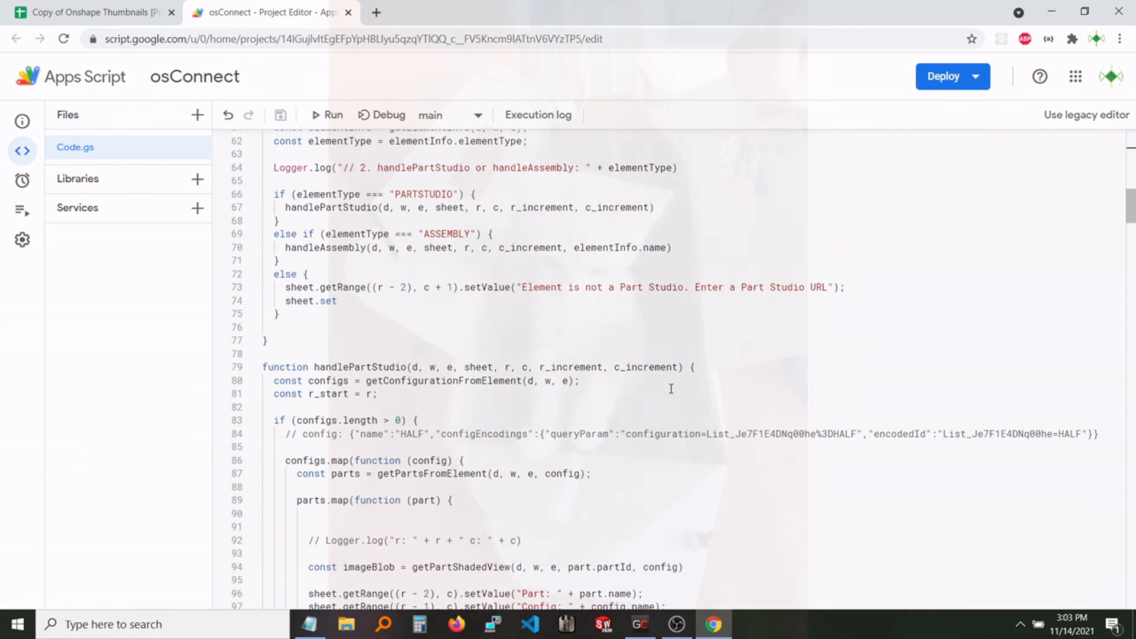
{"action": "scroll", "coordinate": [671, 388], "scroll_direction": "up", "scroll_amount": 2}
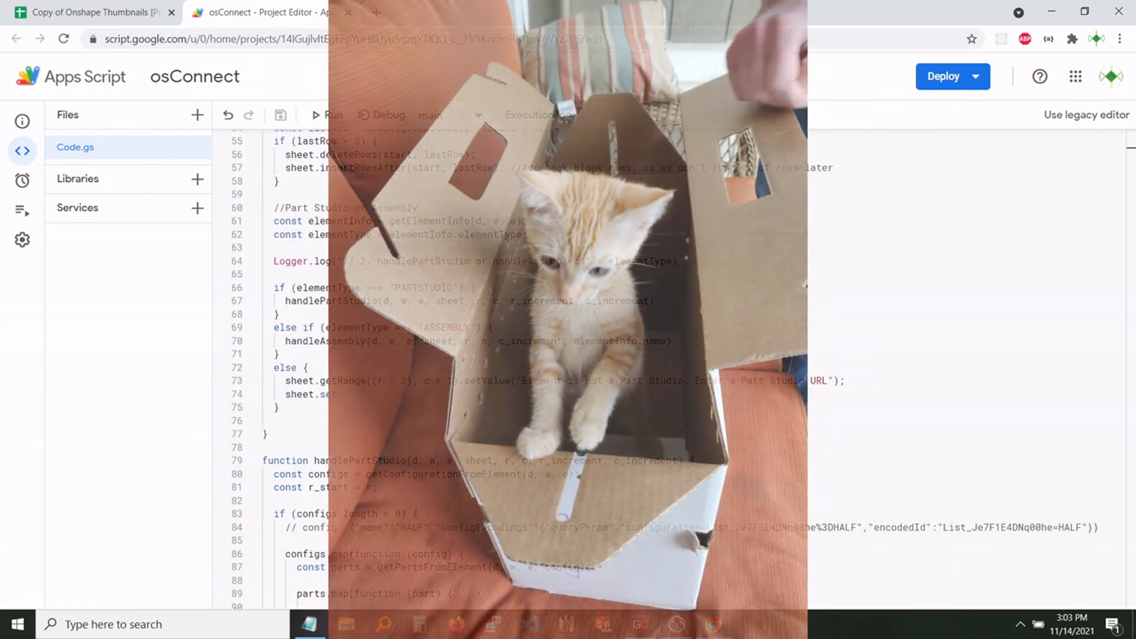